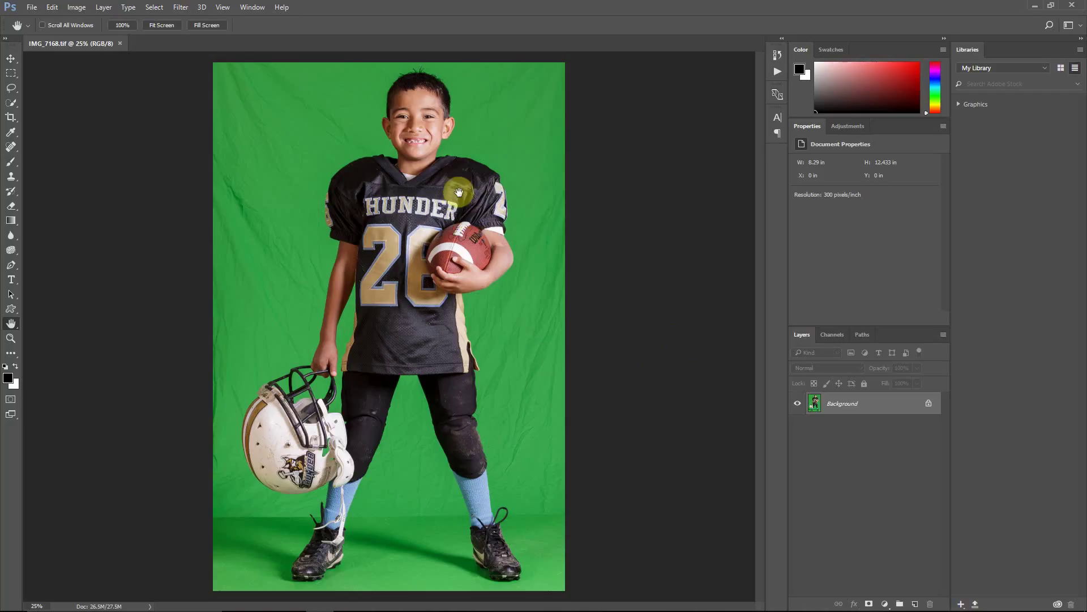
- View the dual mask channel on its own, then return to the RGB composite and the layer list
click(835, 334)
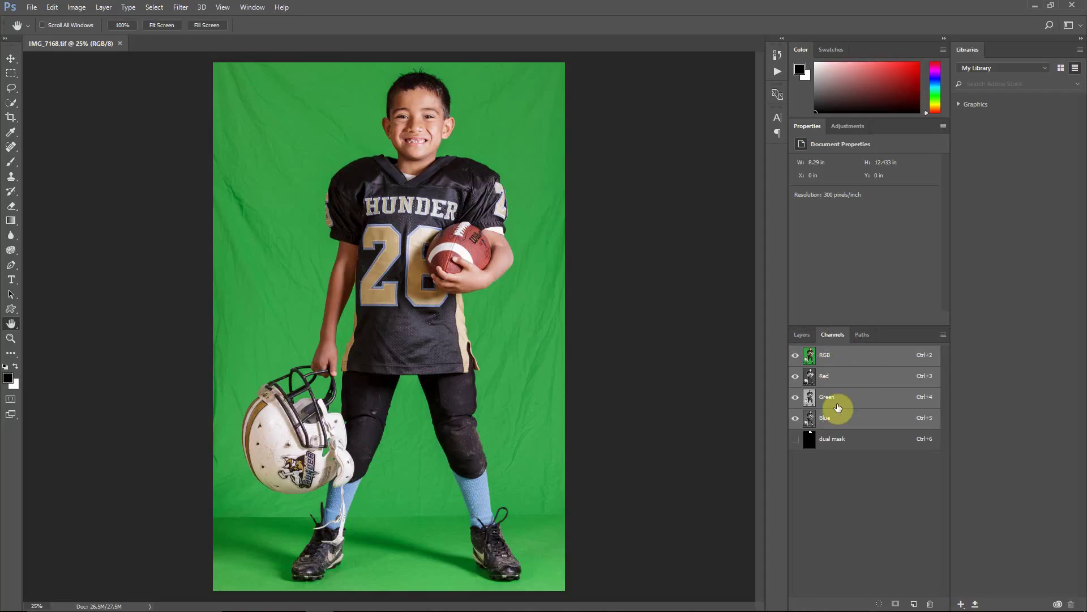
click(832, 441)
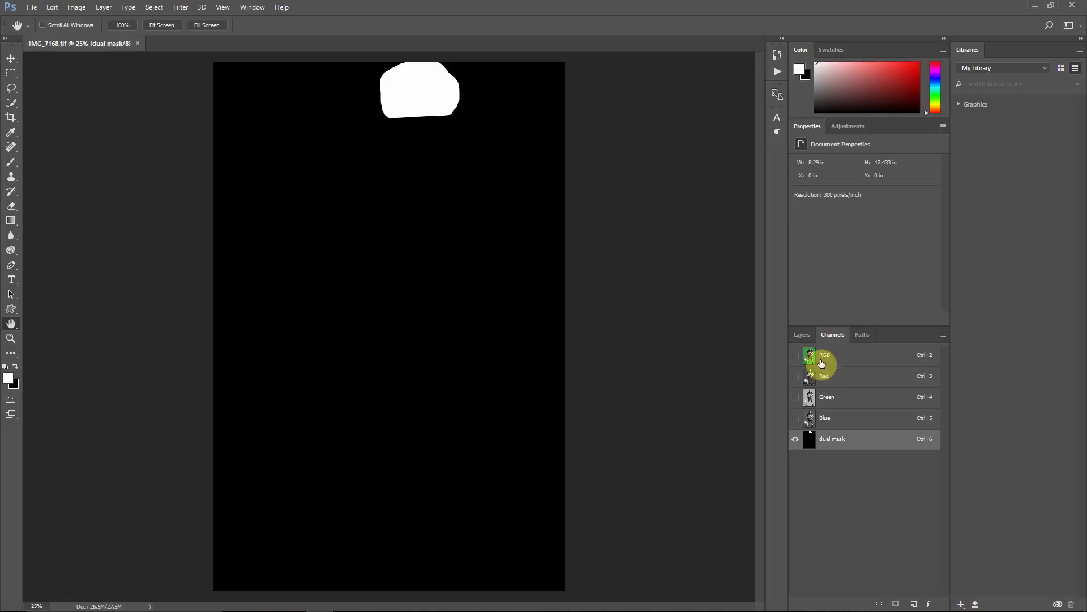
click(836, 362)
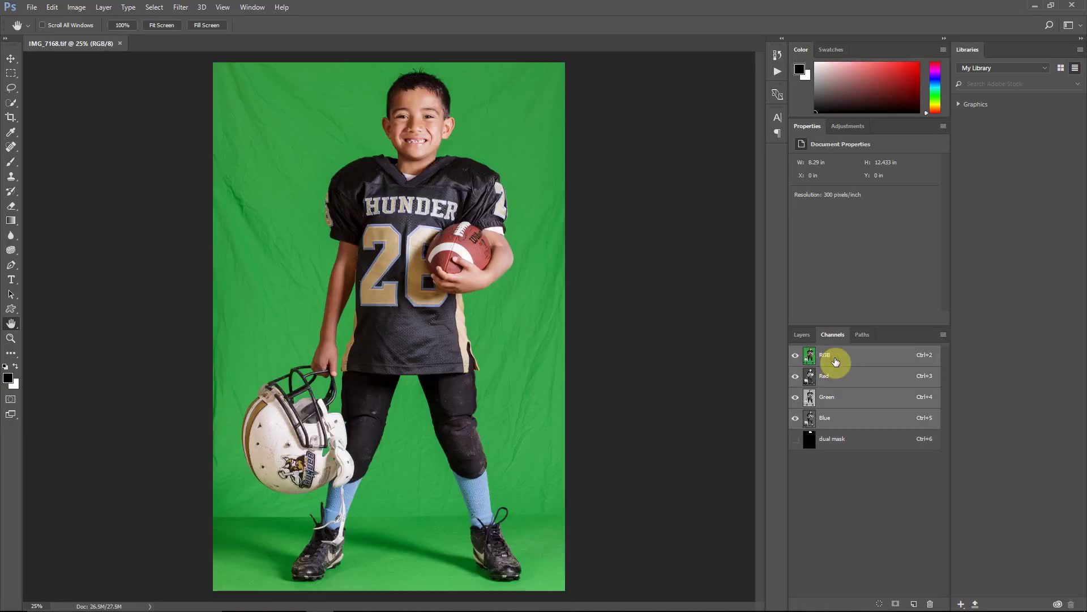
click(802, 335)
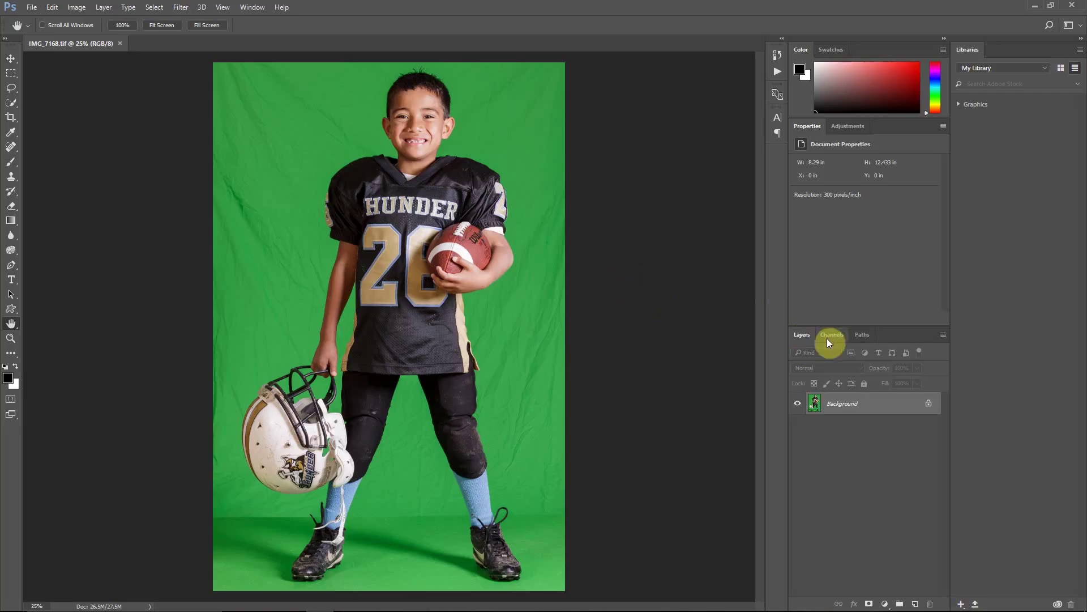
- Run Filter > EZ Green Screen 5 - Dual Mask to extract the player from the green backdrop
click(182, 8)
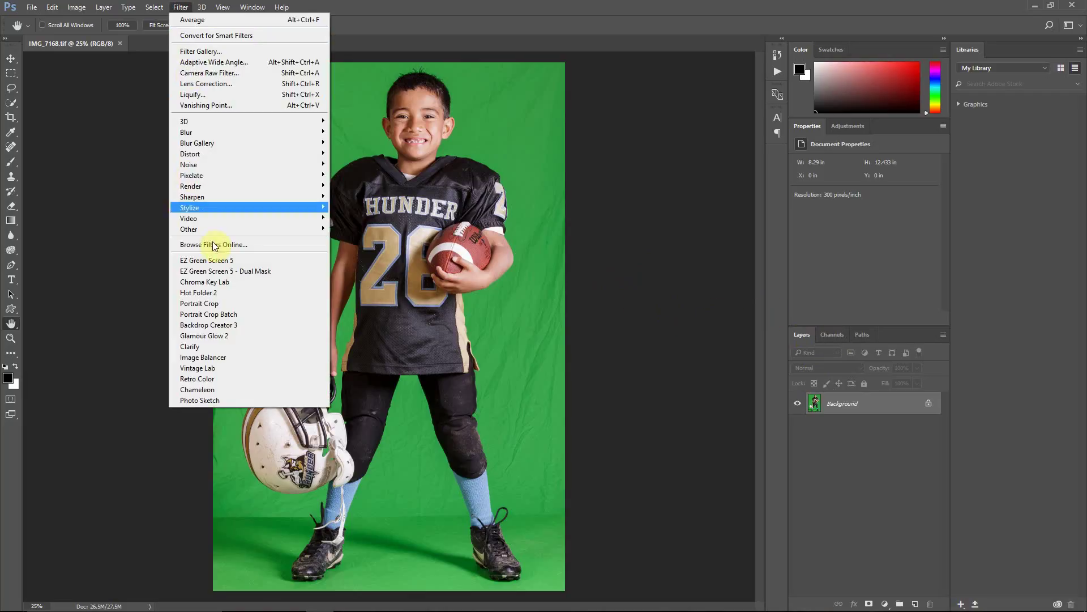
click(216, 270)
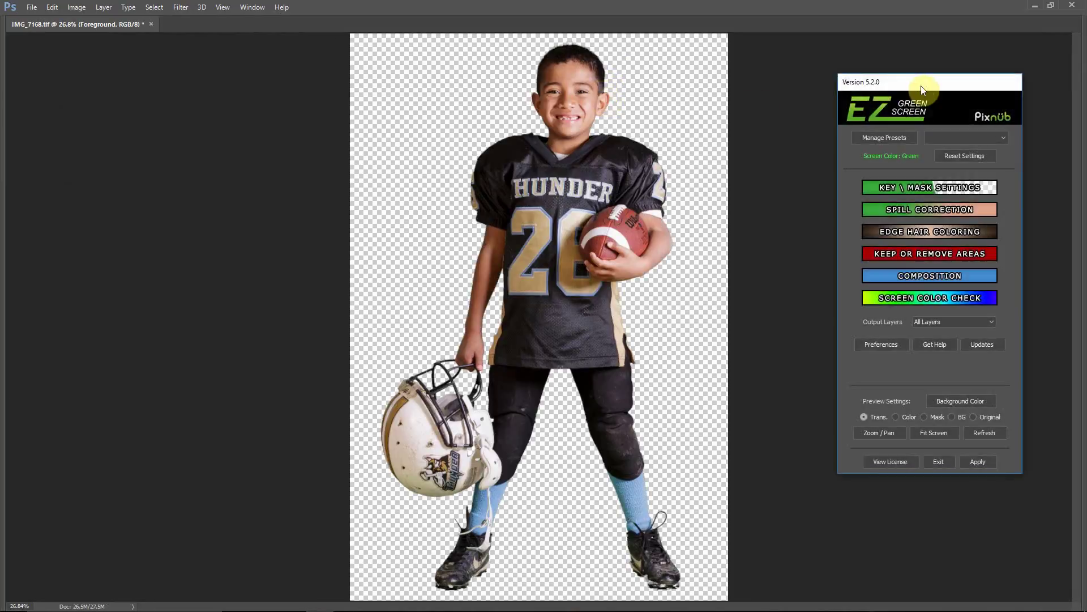
- Apply the 'dark bg 2' preset and view its key/mask settings: Foreground Recovery 50, Feather Mask 0.3
drag(923, 89, 862, 72)
click(866, 168)
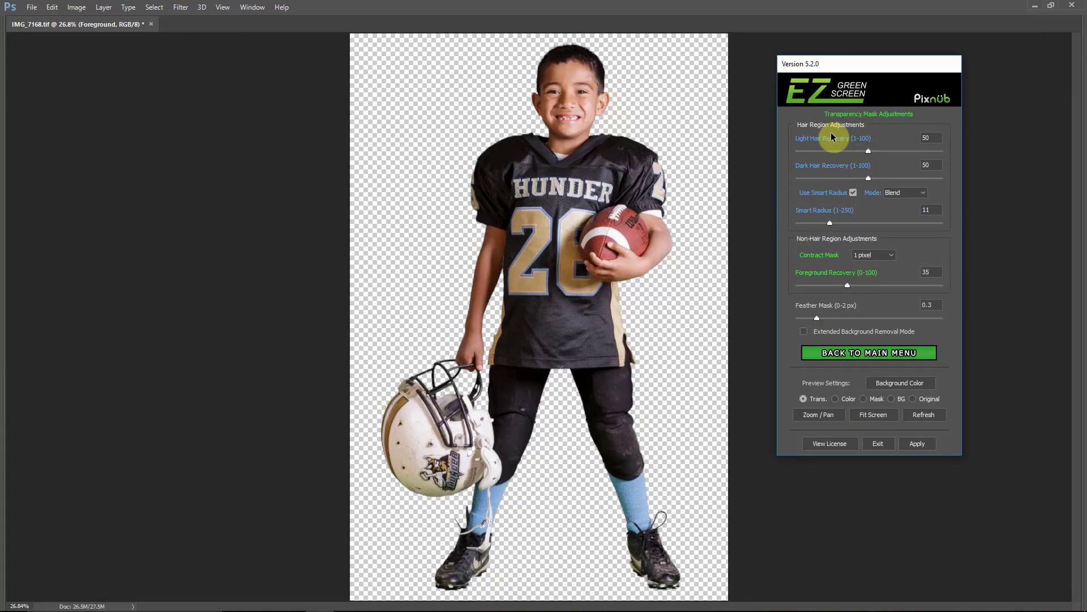
click(844, 352)
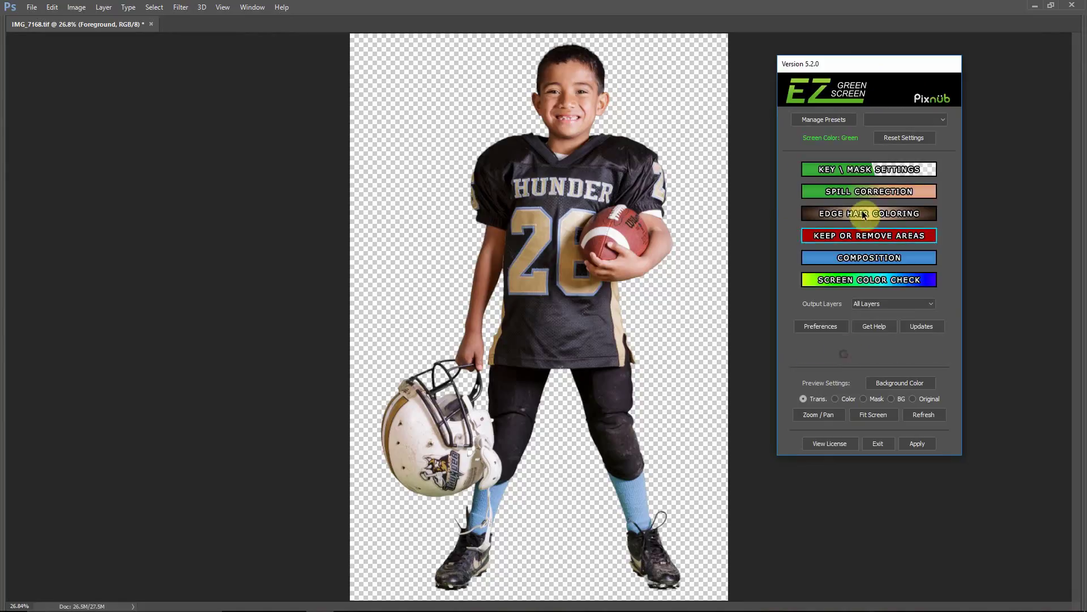
click(895, 118)
click(881, 136)
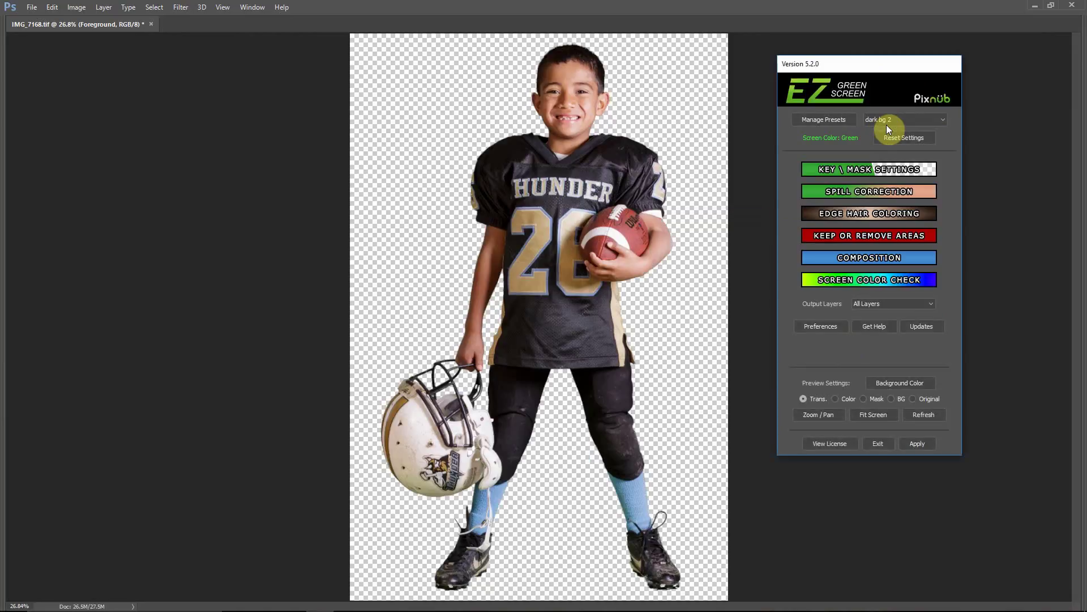
click(861, 170)
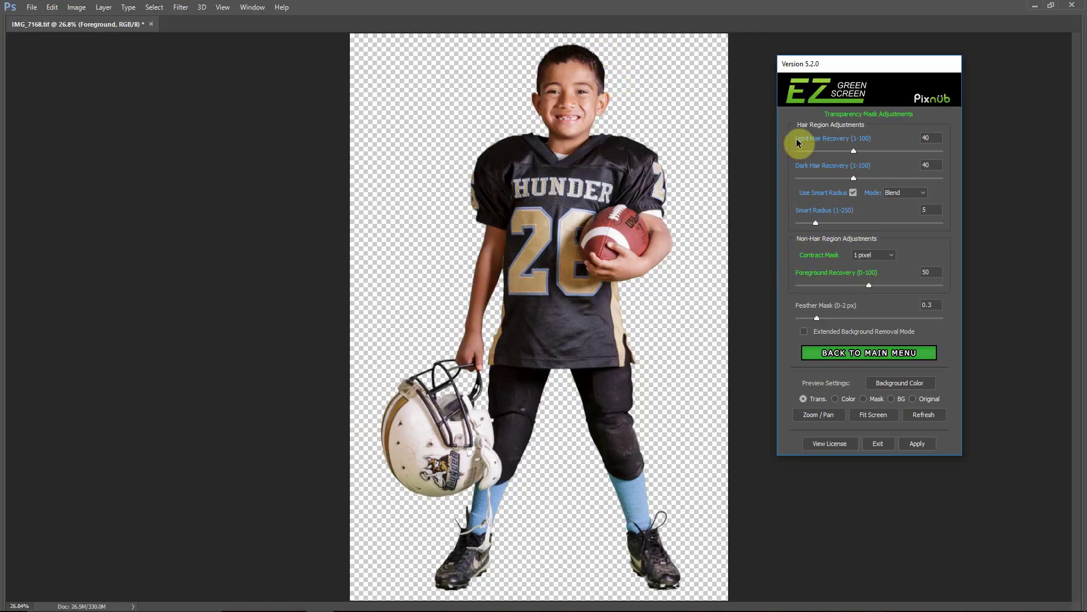
- Go back to EZ Green Screen's main menu, keeping the dark bg 2 preset
click(865, 352)
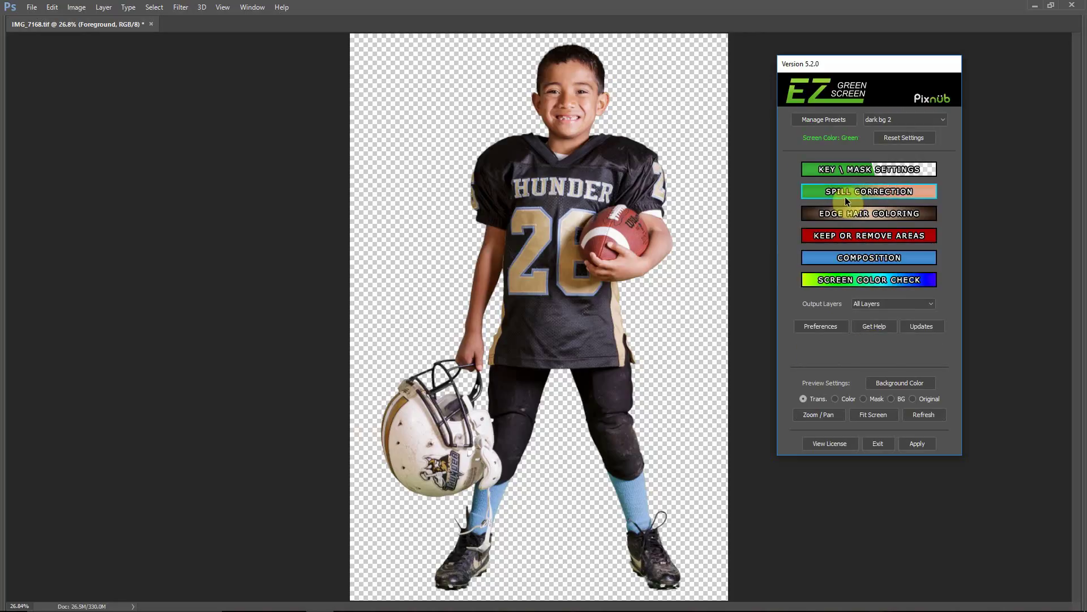
- Show the Edge Hair Color Adjustments page: Brightness Shift -28, Color Blend Opacity 27
click(859, 212)
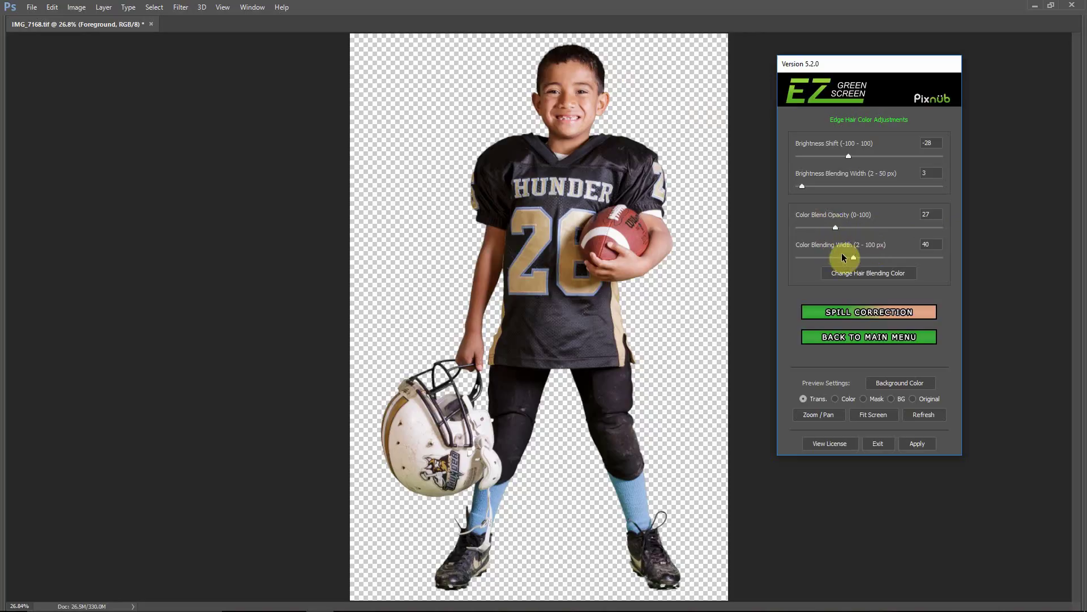
click(849, 272)
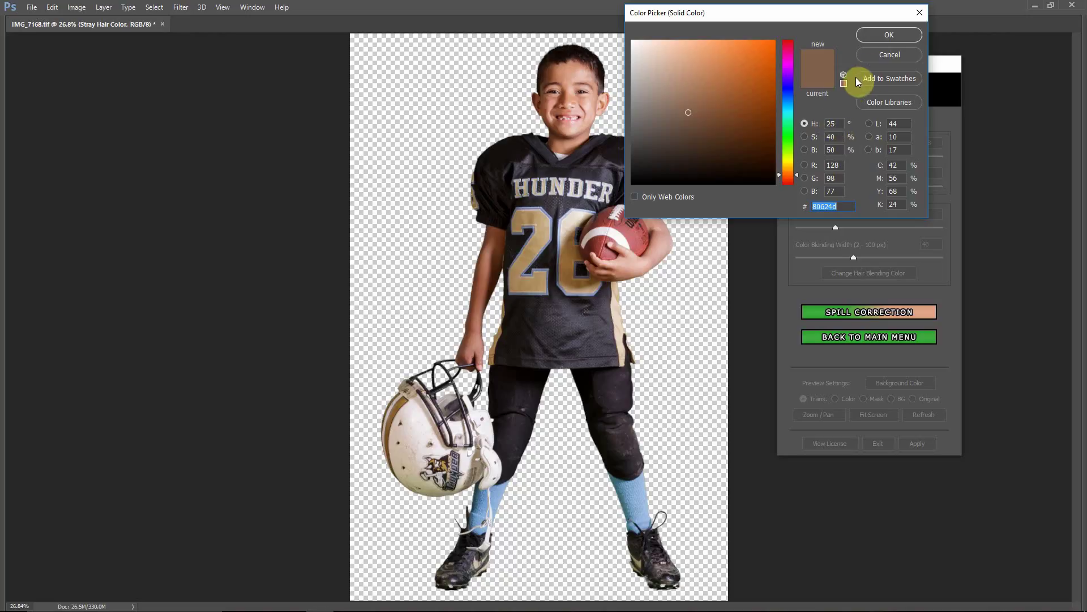
click(881, 56)
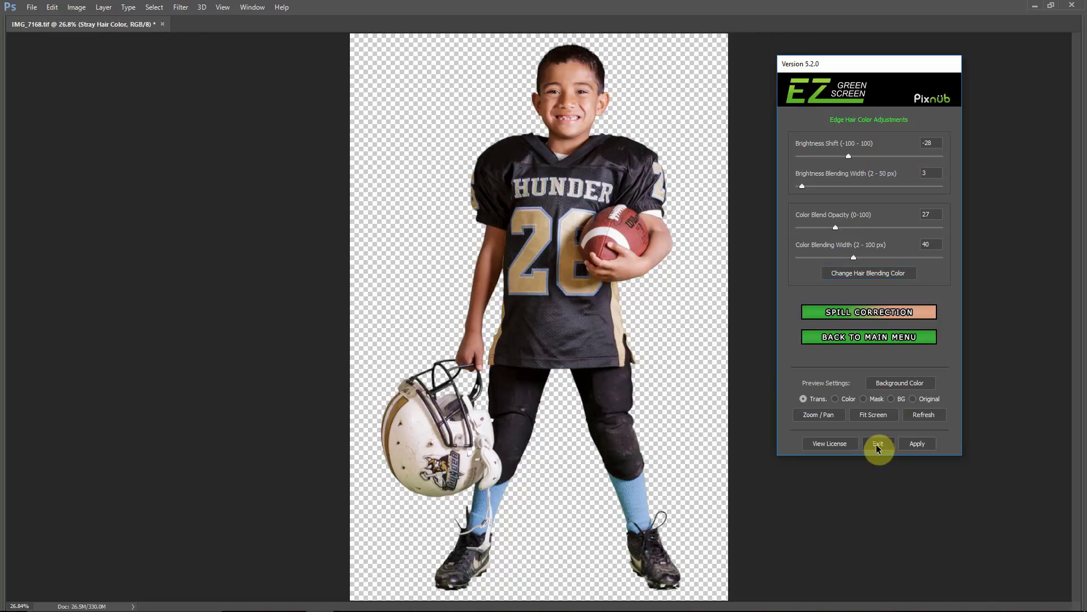
- Exit EZ Green Screen without applying and revert the photo to its Open history state
click(877, 444)
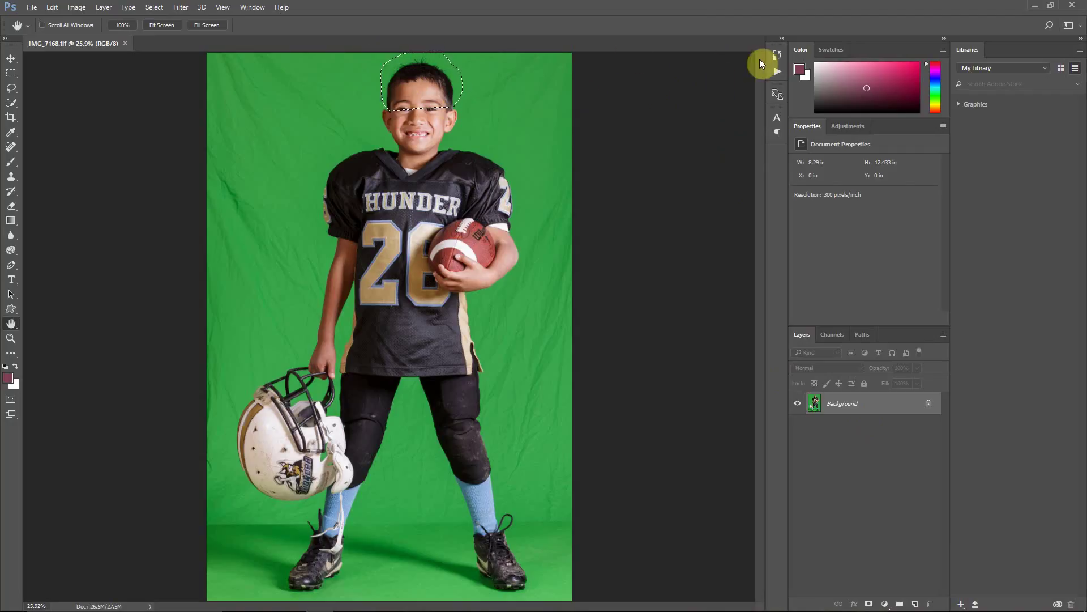
click(777, 55)
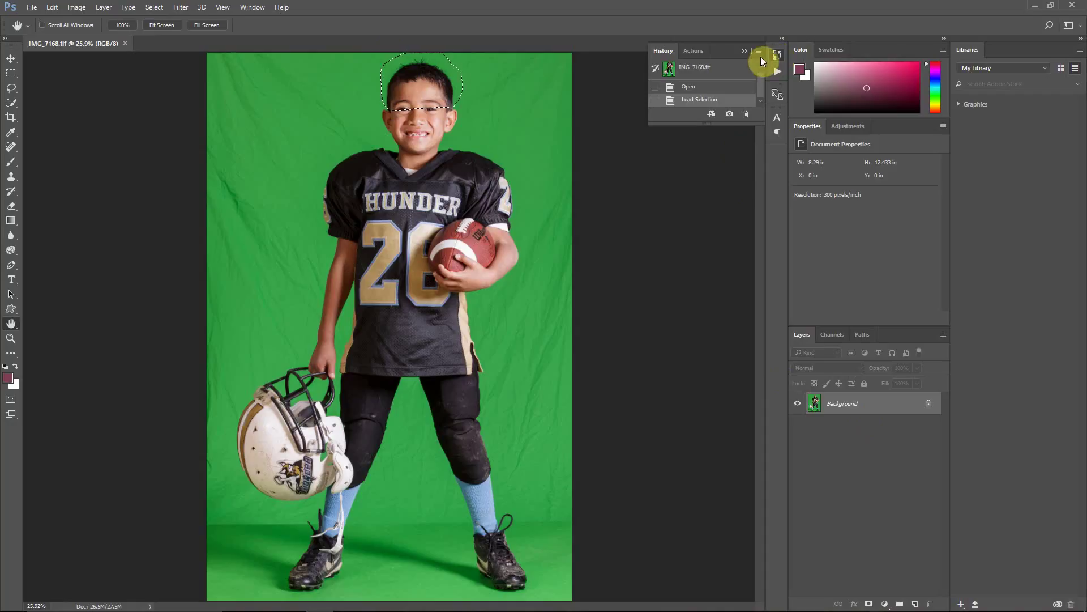
click(701, 85)
- Delete the dual mask channel and the Dual Mask Channel action, leaving Green Screen Automation selected
click(692, 51)
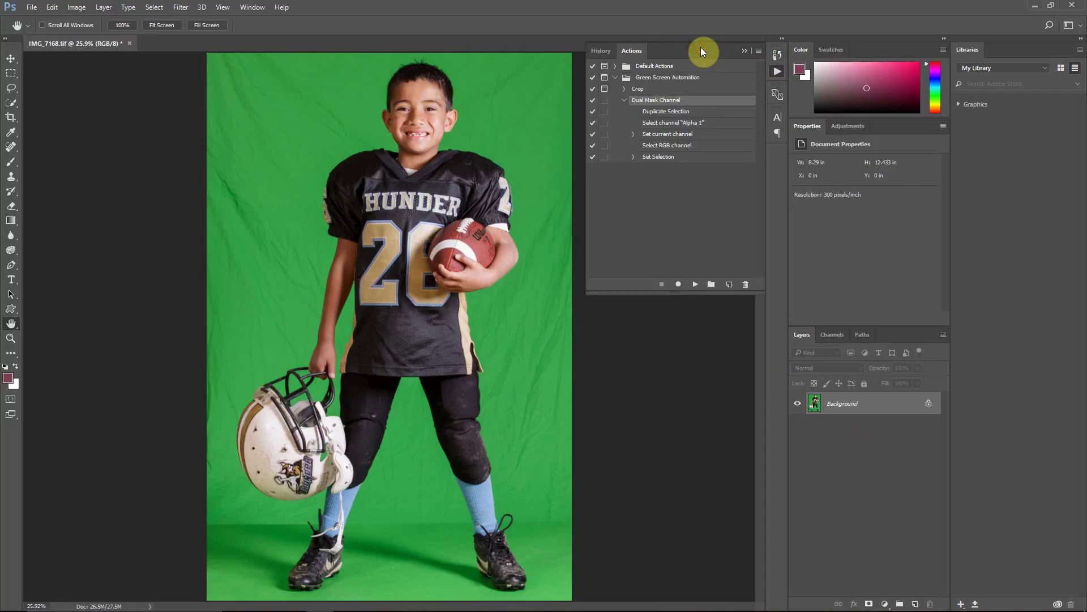
click(838, 335)
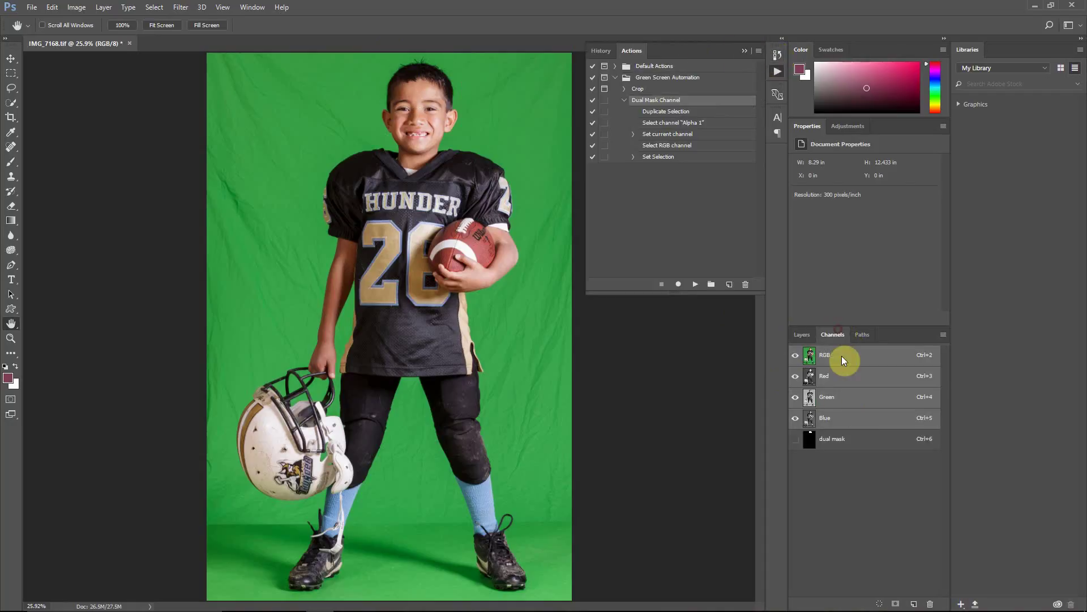
click(886, 447)
drag(891, 442, 931, 605)
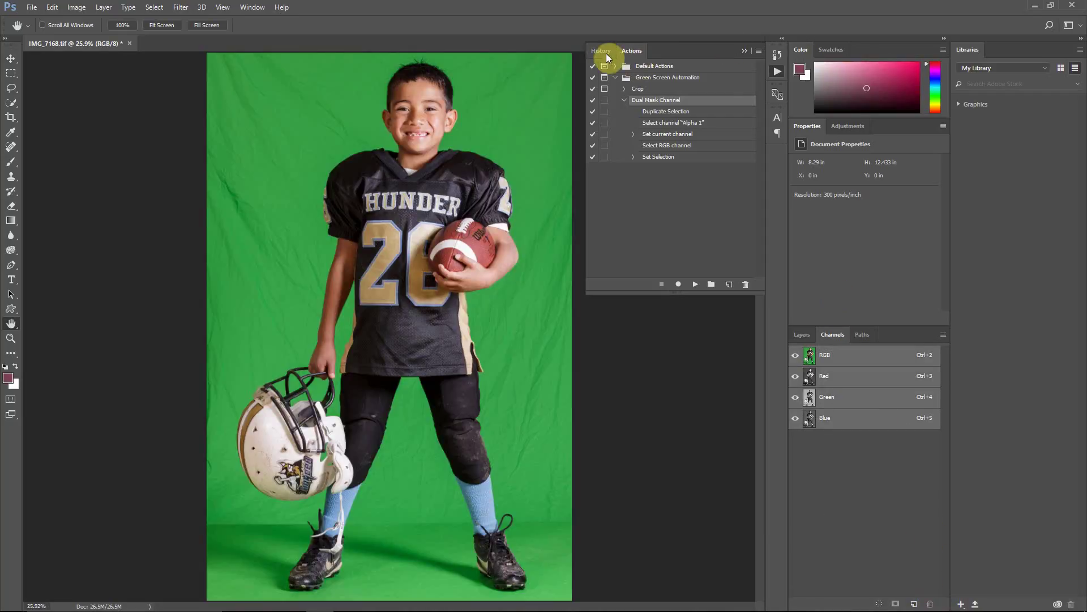
drag(667, 101, 745, 281)
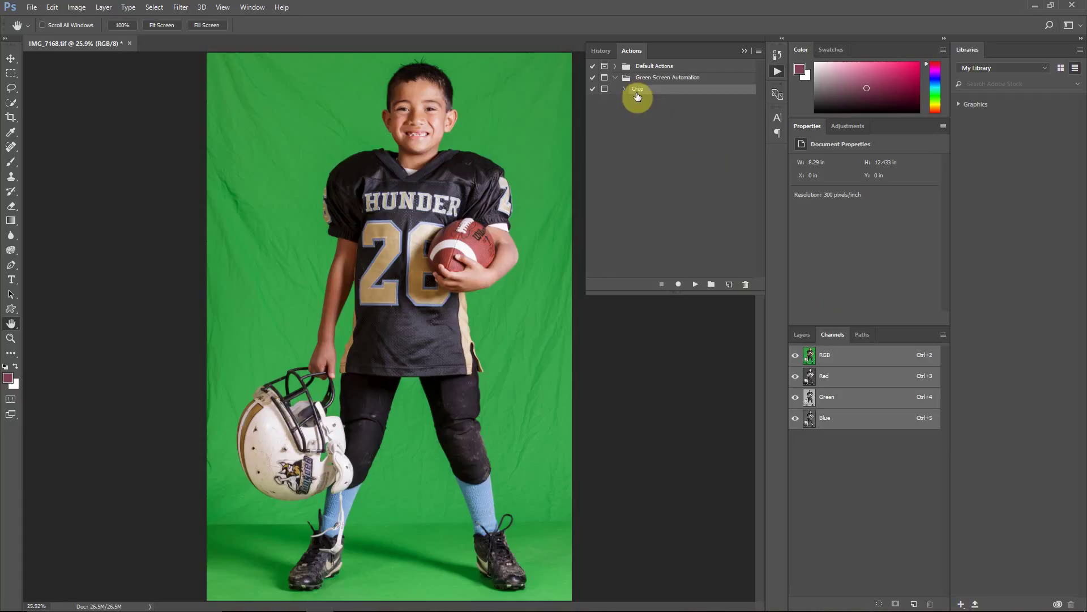
click(657, 78)
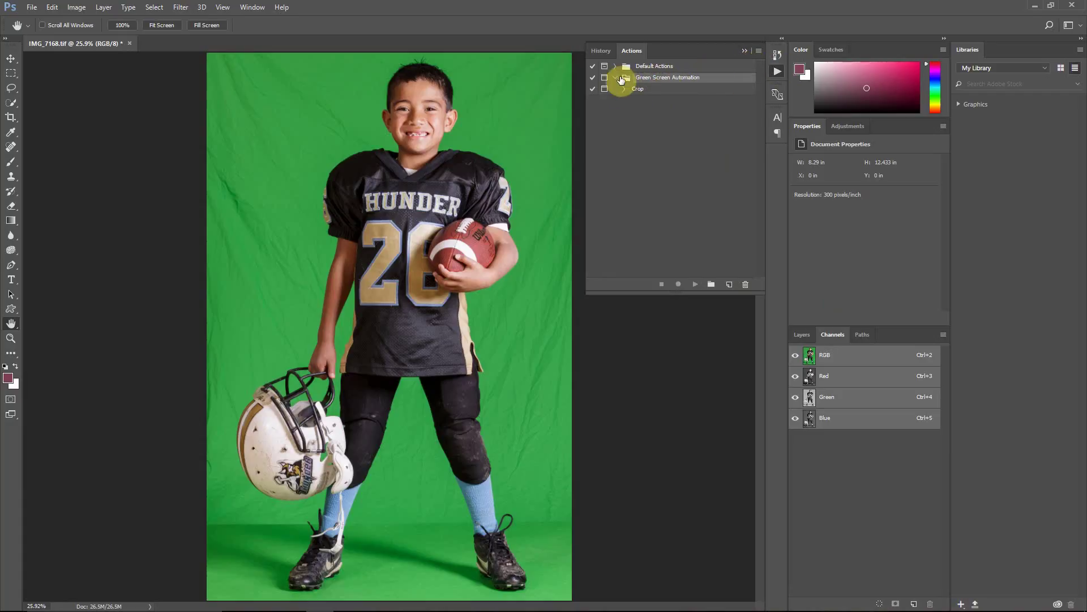
- Create an empty 'Dual Mask Channel' action in the Green Screen Automation set, with recording stopped
click(759, 51)
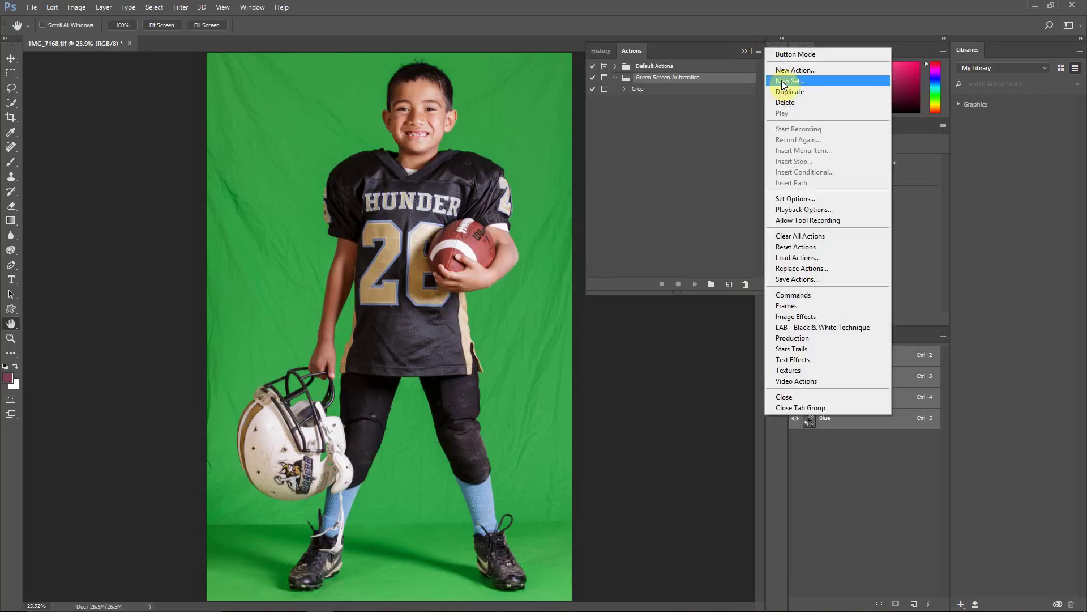
click(709, 75)
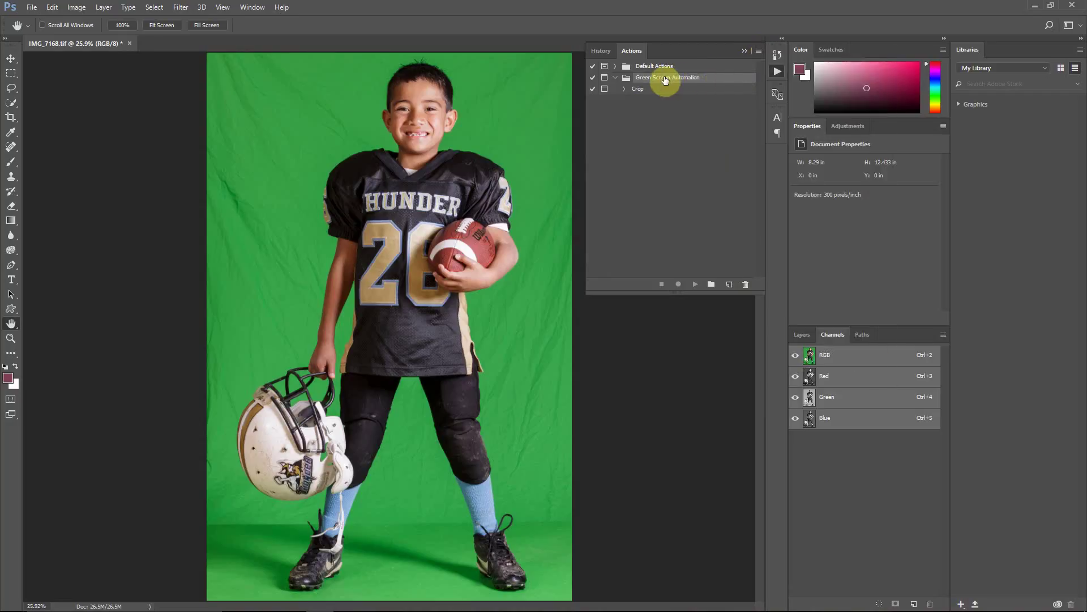
click(759, 51)
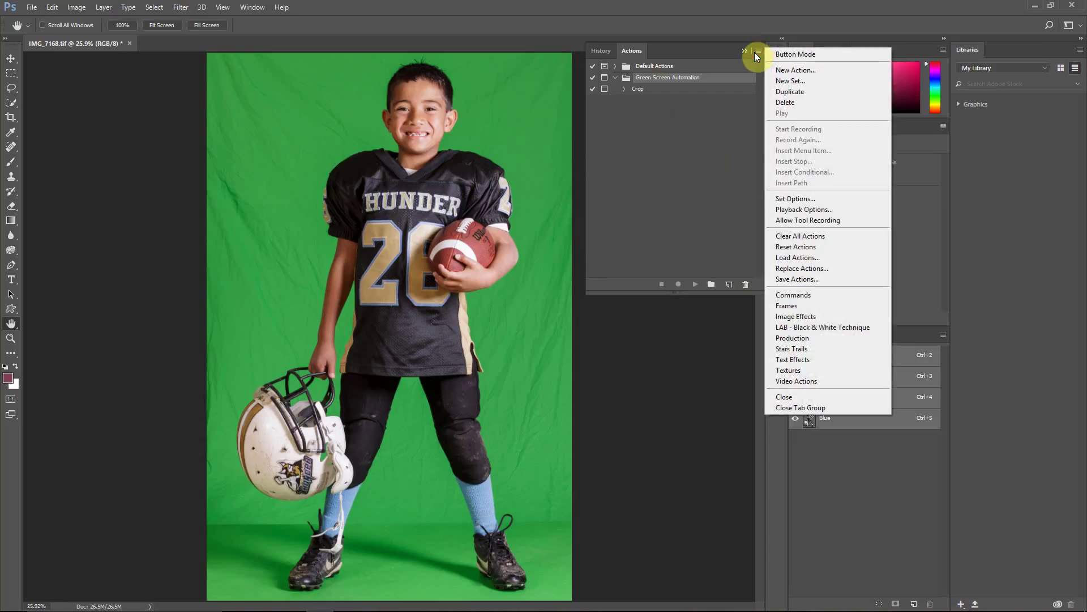
click(774, 70)
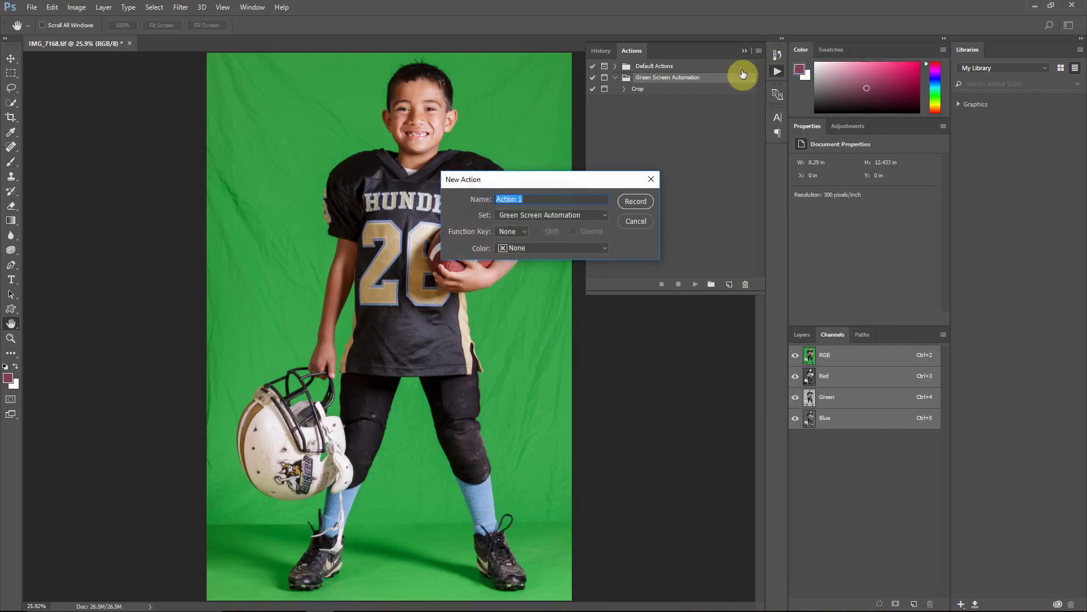
text(Dual Mask Channel)
click(635, 201)
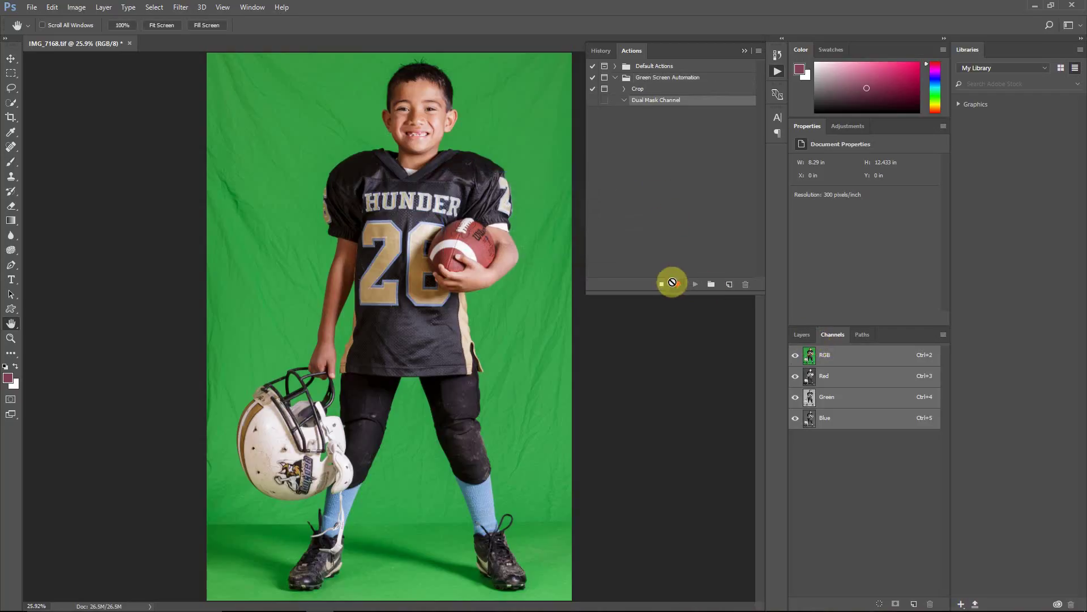
click(662, 284)
click(802, 334)
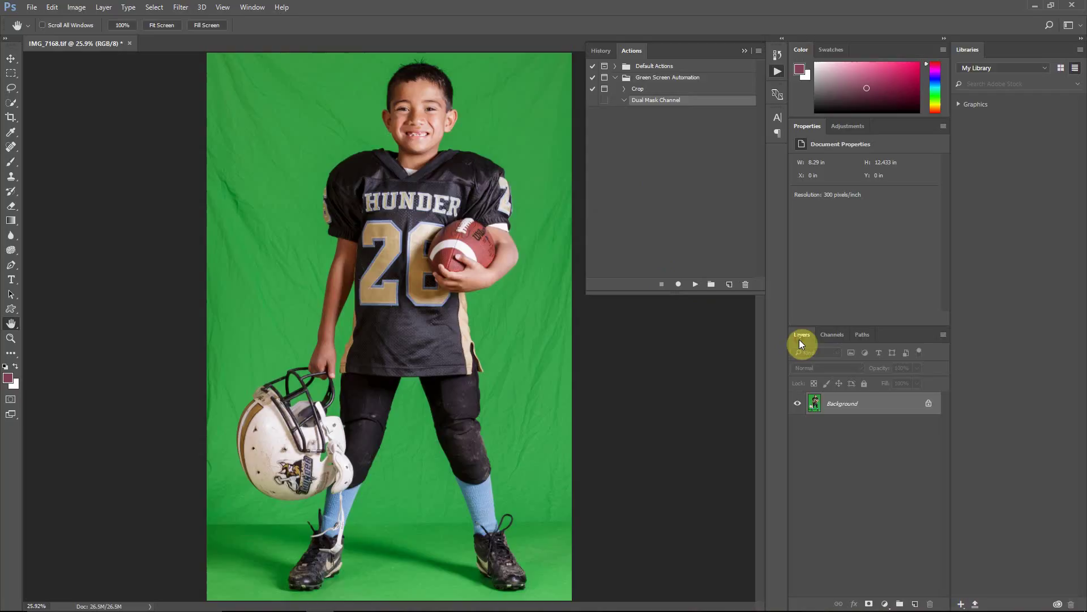
- Lasso a loose selection around the boy's head and resume recording the Dual Mask Channel action
click(17, 92)
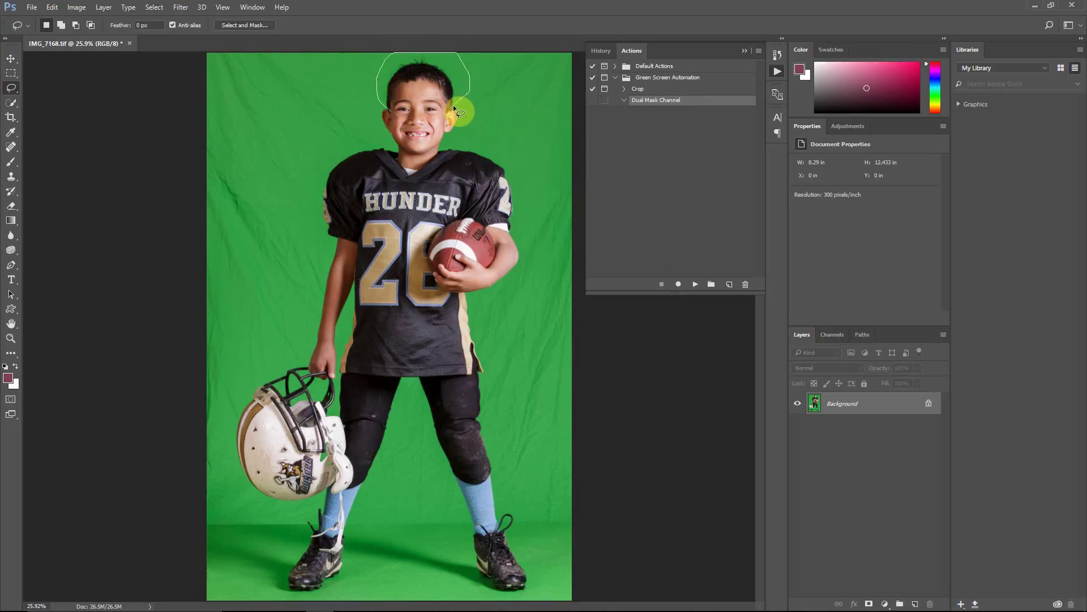
drag(443, 111, 433, 110)
click(679, 285)
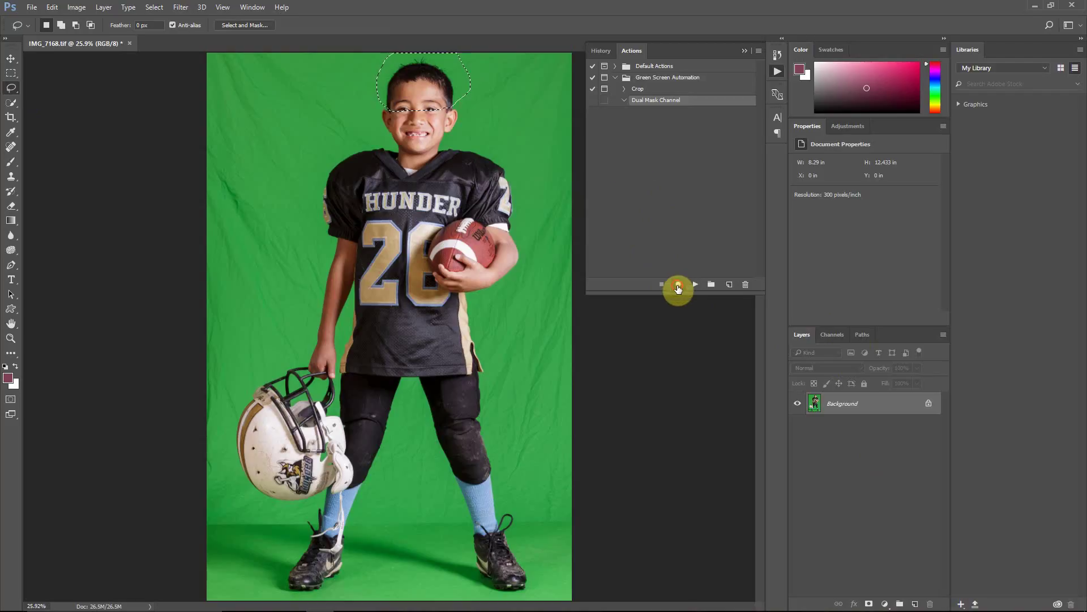
click(831, 334)
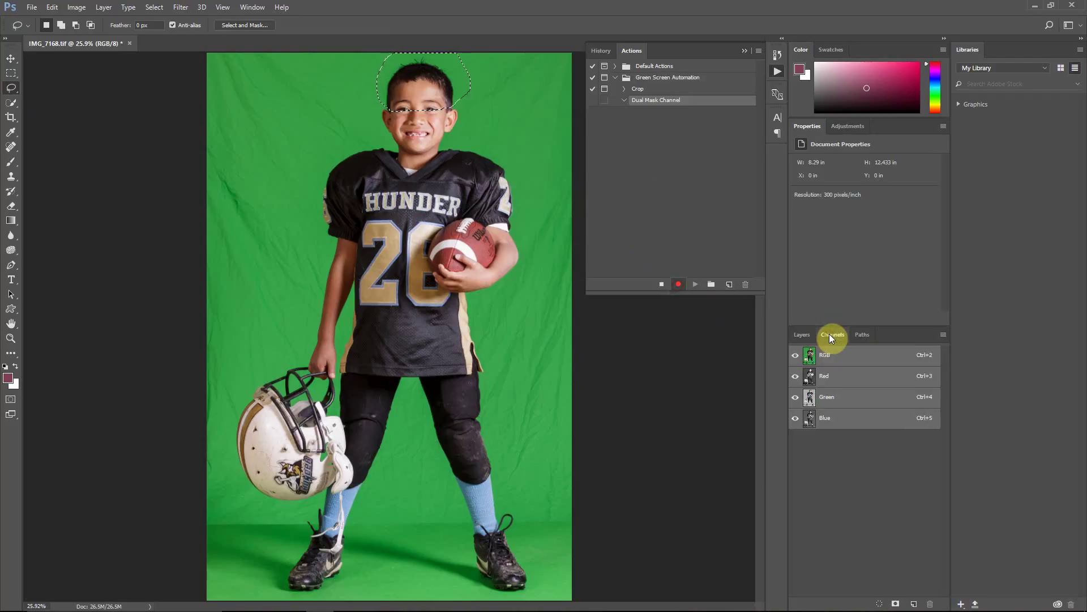
- Record saving the head selection as a channel renamed 'dual mask', then stop recording
click(895, 604)
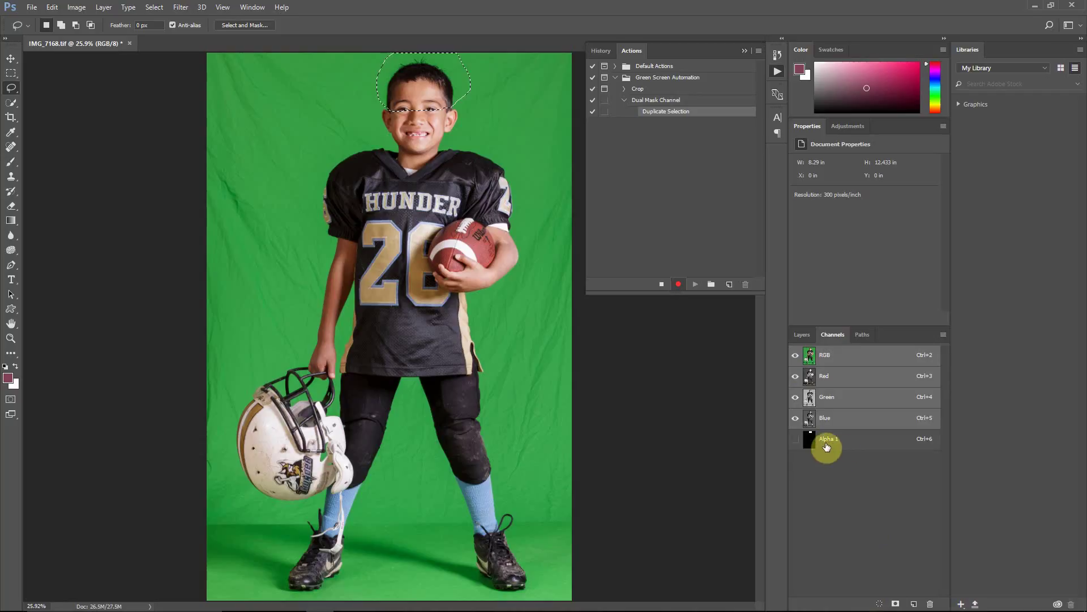
click(834, 444)
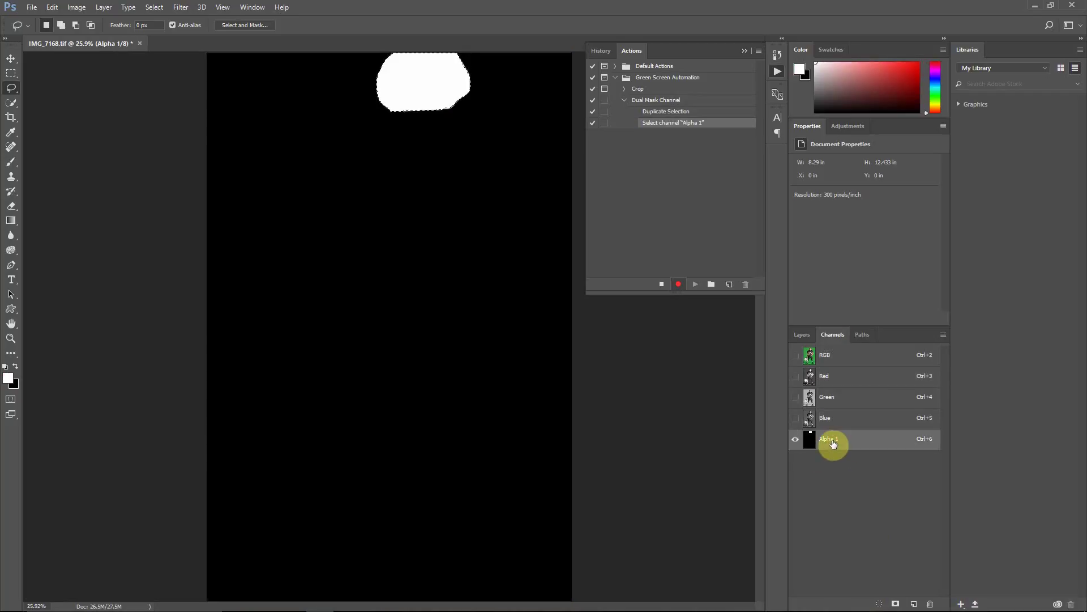
double_click(831, 439)
text(dual mask)
click(861, 444)
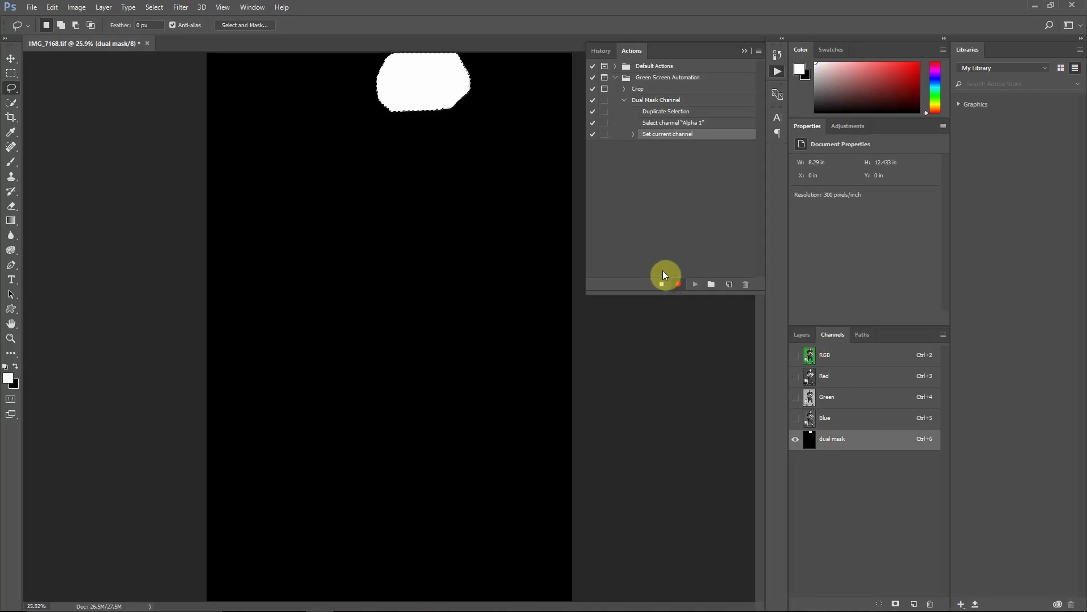
click(661, 285)
click(799, 334)
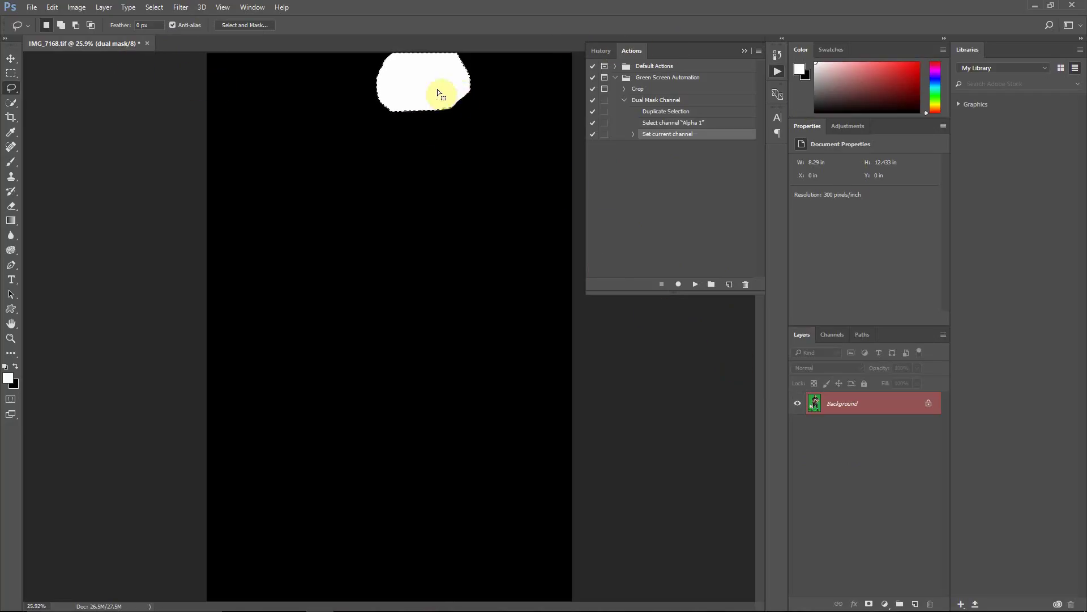
- Delete the dual mask channel and deselect the head selection
click(831, 336)
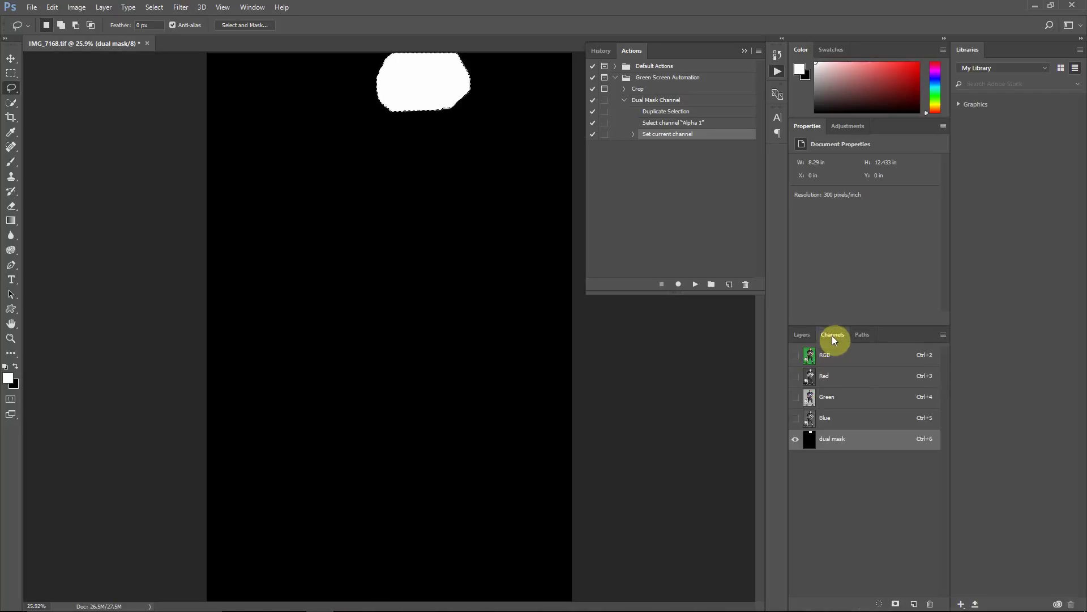
drag(857, 433, 932, 605)
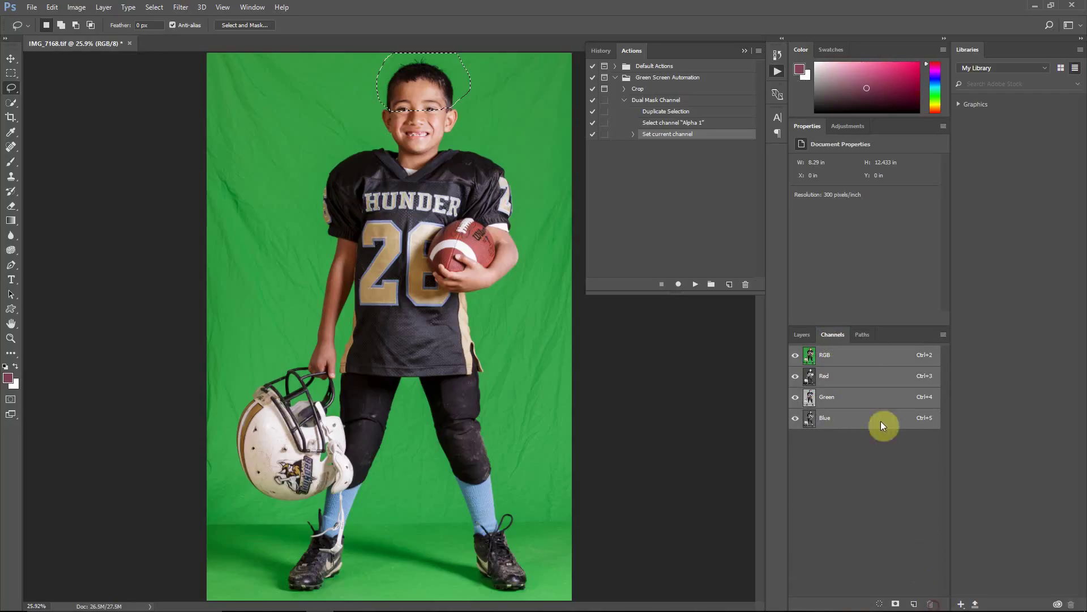
click(809, 335)
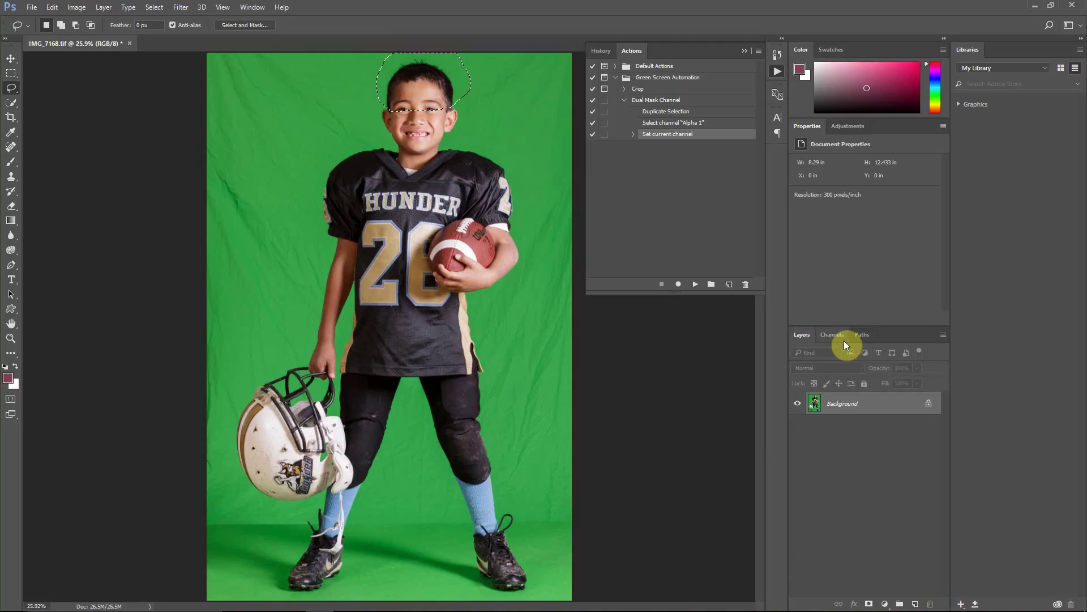
click(157, 8)
click(168, 34)
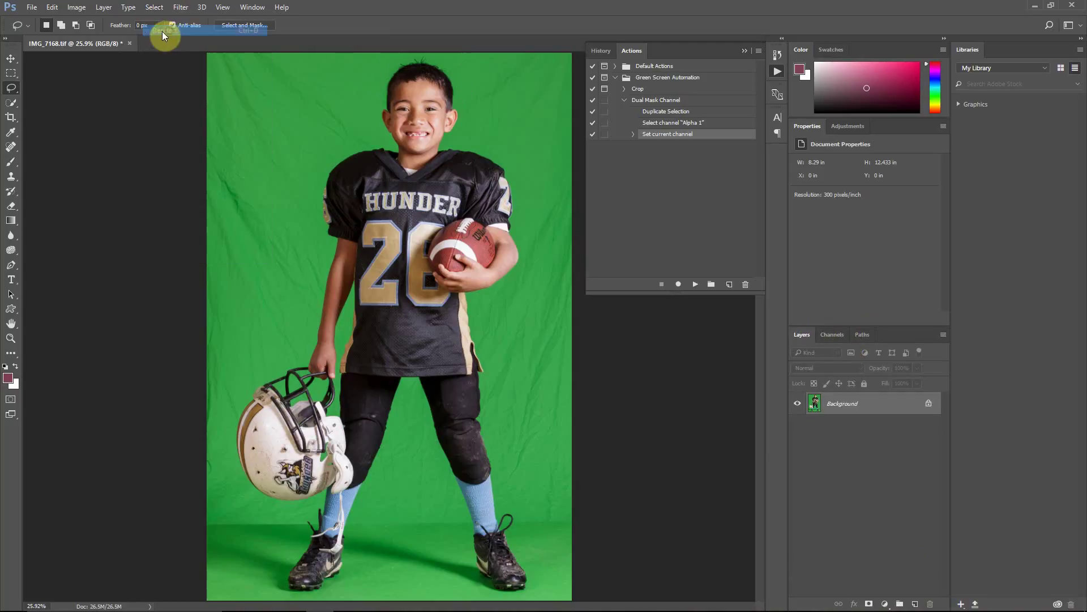
- Save IMG_7168.tif and close it
click(31, 7)
click(79, 121)
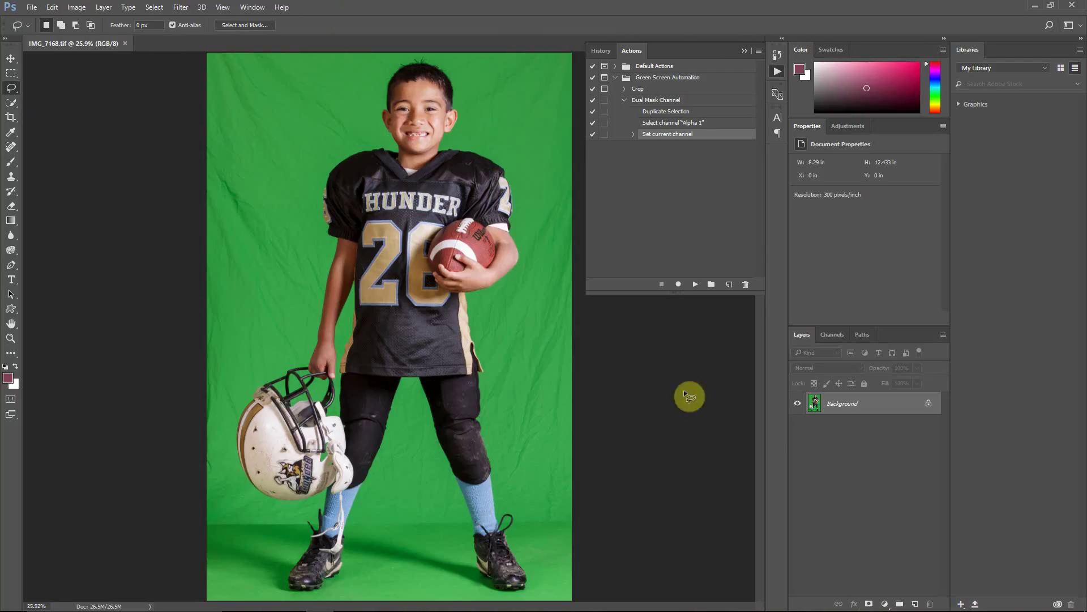
click(833, 334)
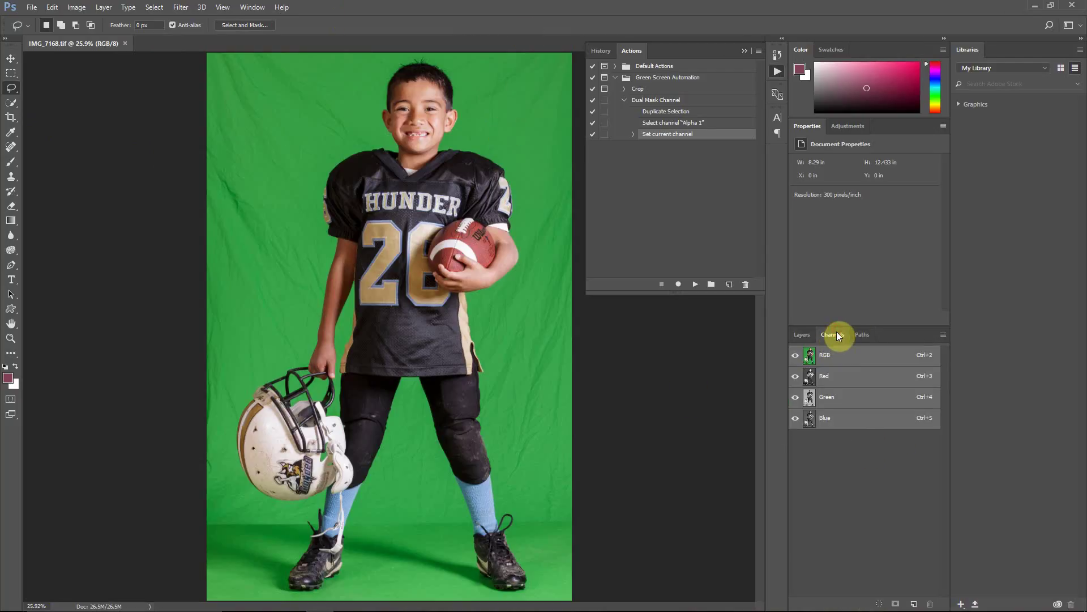
click(800, 334)
click(125, 43)
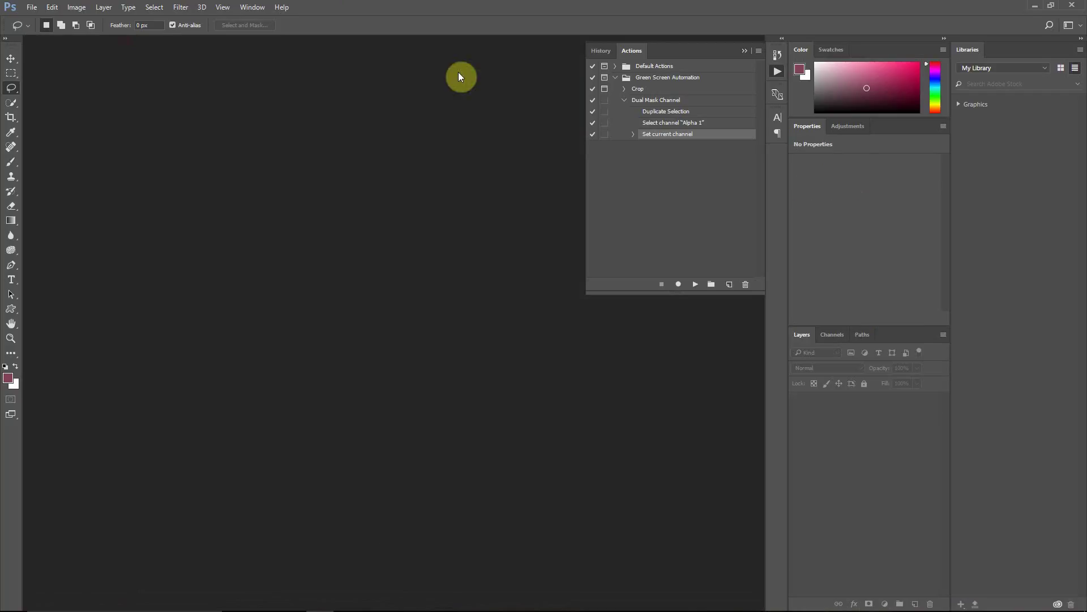
- Close the Actions panel, launch Filter > Hot Folder 2, and move its window up-left
click(746, 51)
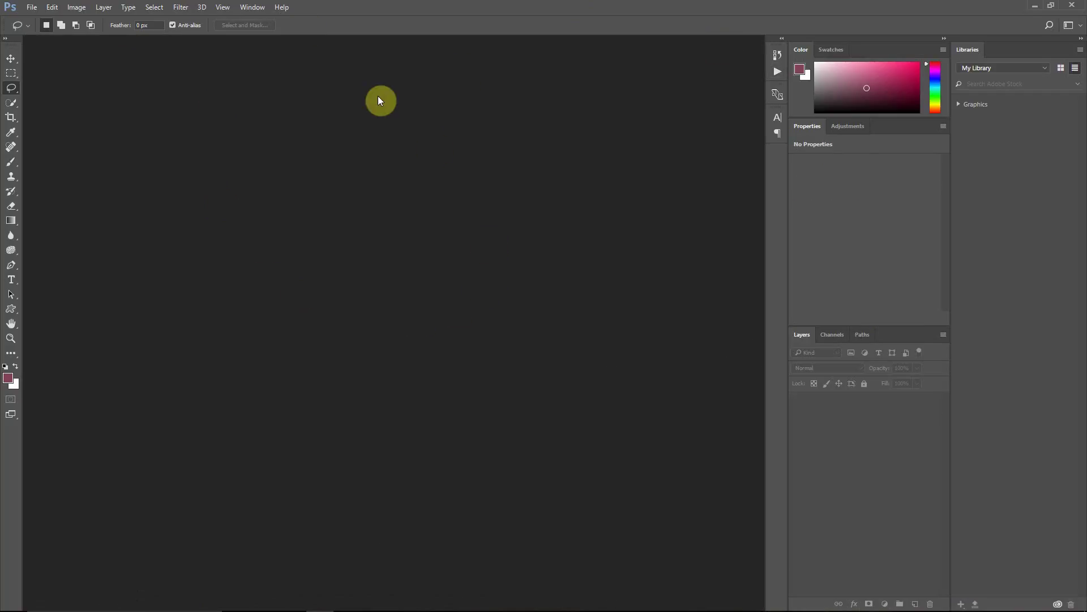
click(178, 10)
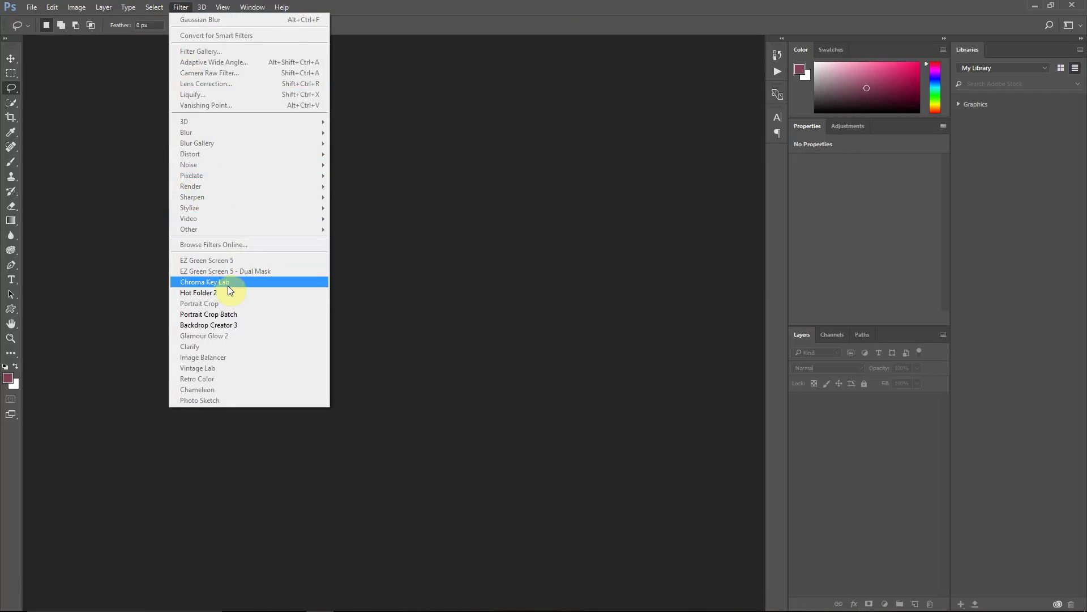
click(185, 294)
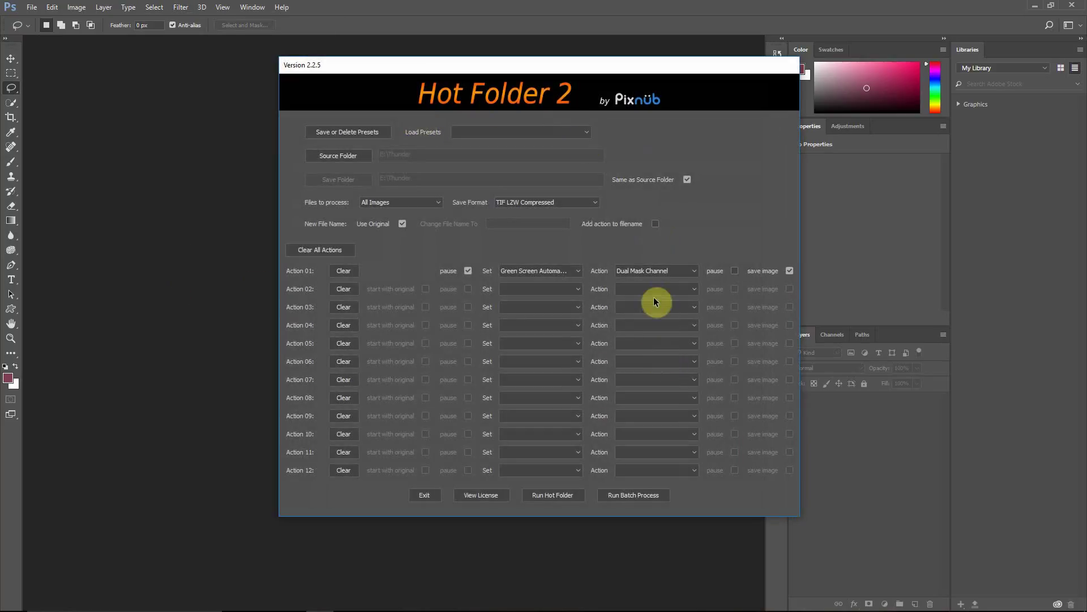
drag(660, 66, 567, 42)
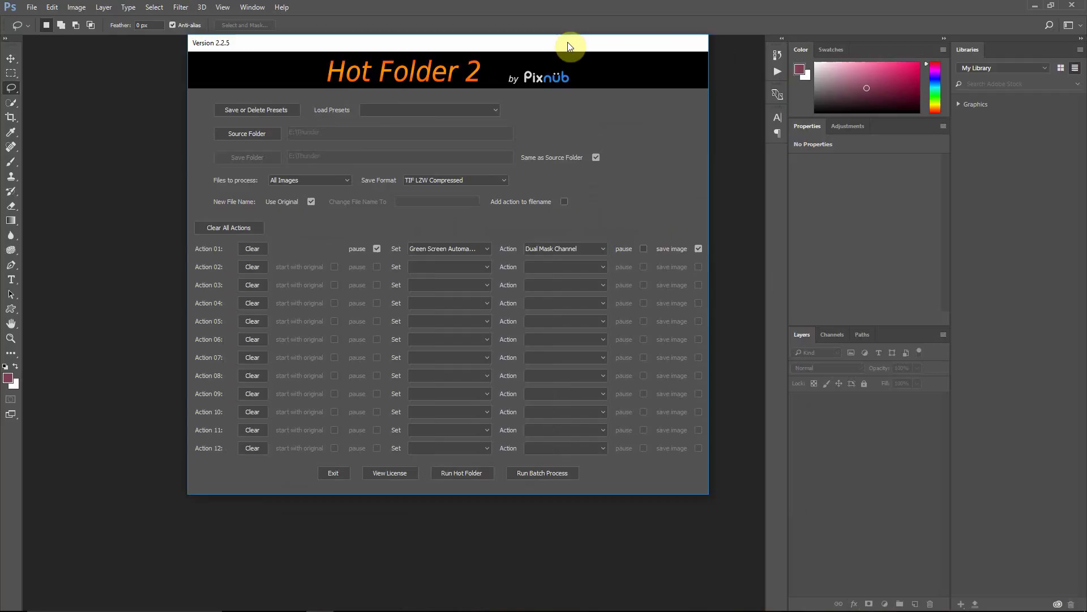
- Set Hot Folder 2's source folder to E:\Thunder, keeping the save folder Same as Source
click(273, 136)
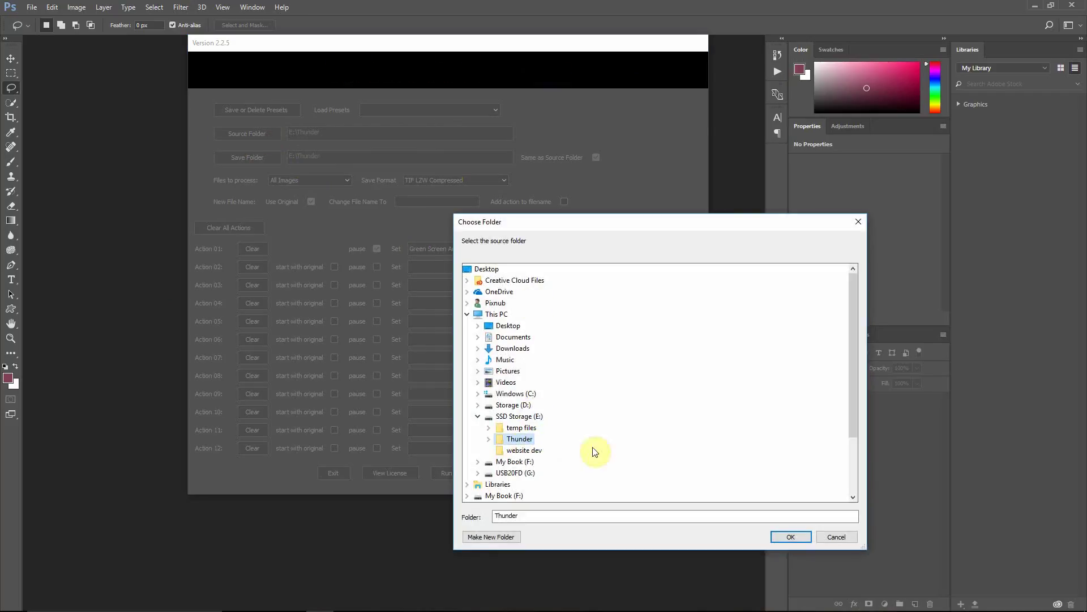
click(830, 537)
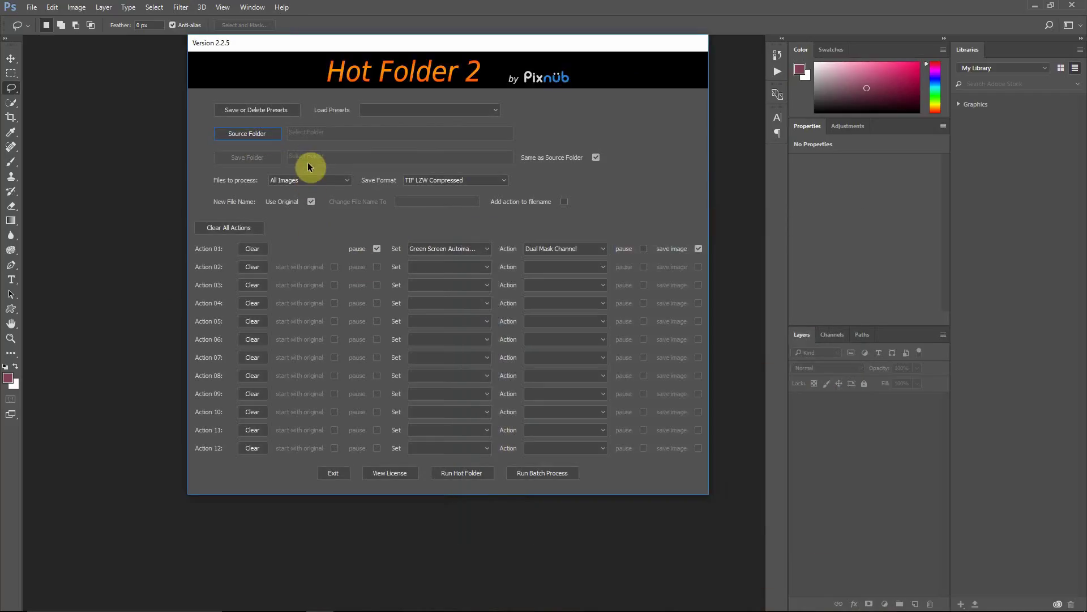
click(280, 138)
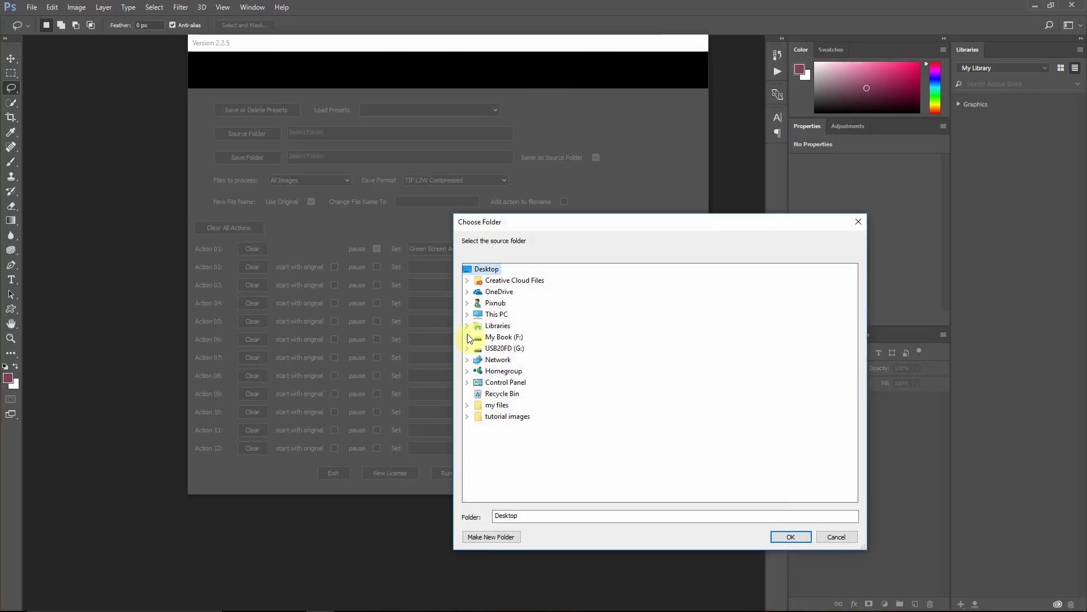
click(466, 315)
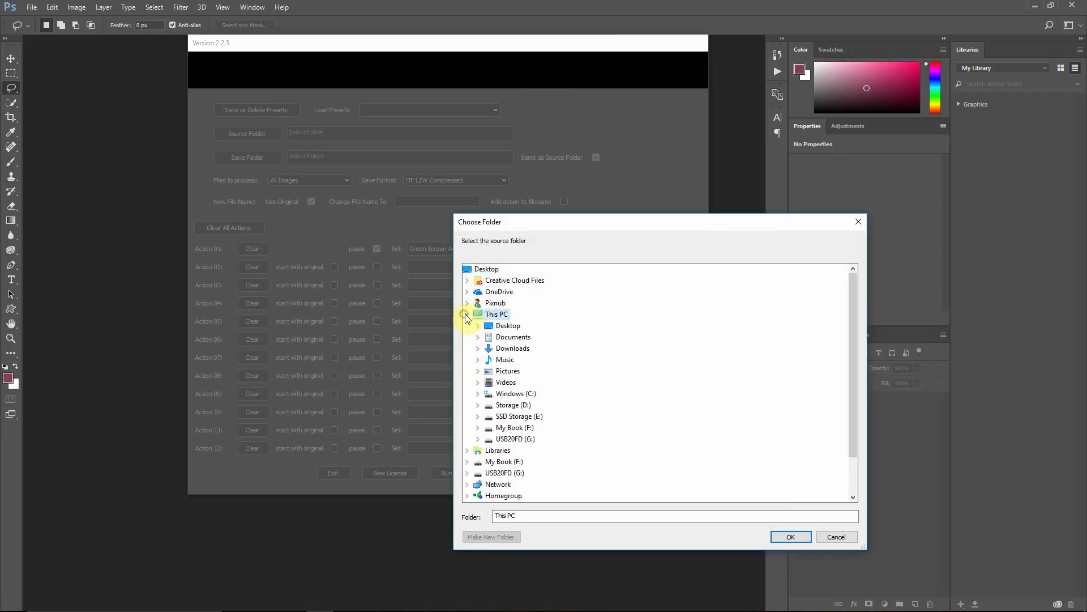
click(477, 415)
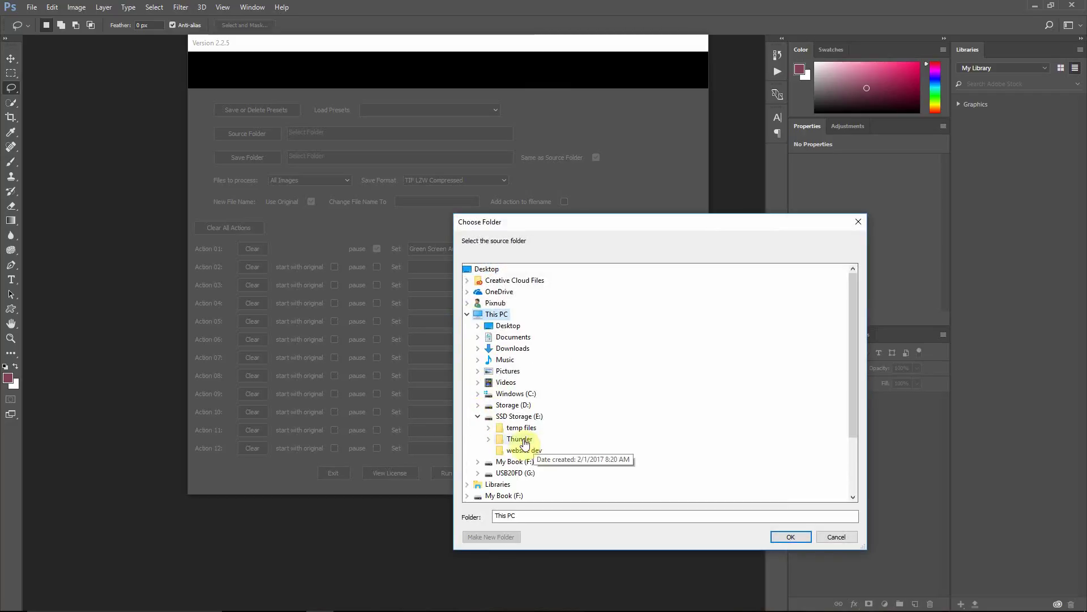
click(519, 439)
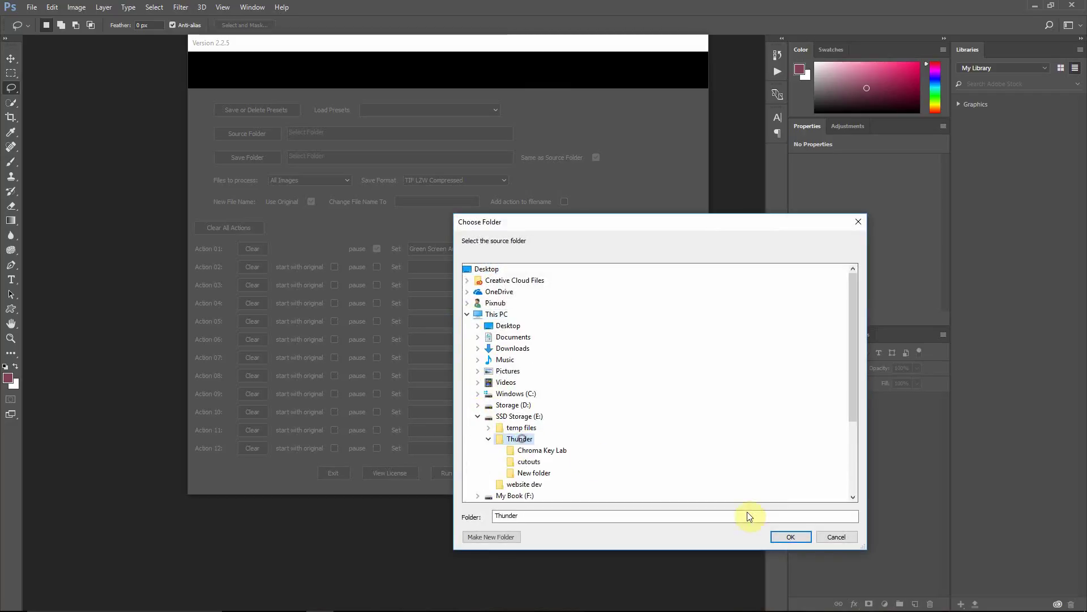
click(789, 536)
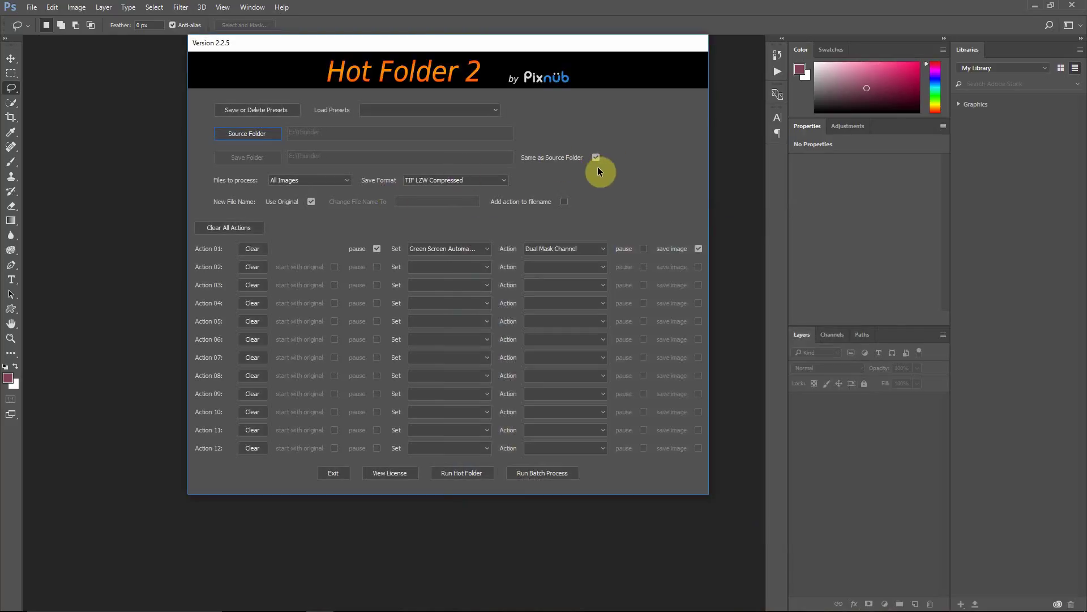
click(451, 182)
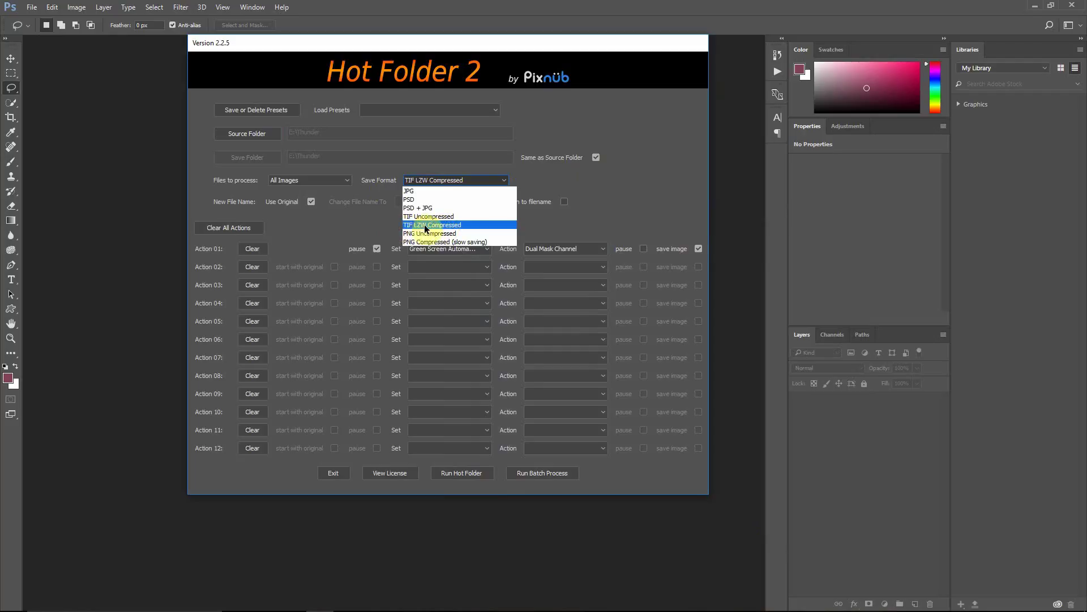
click(377, 219)
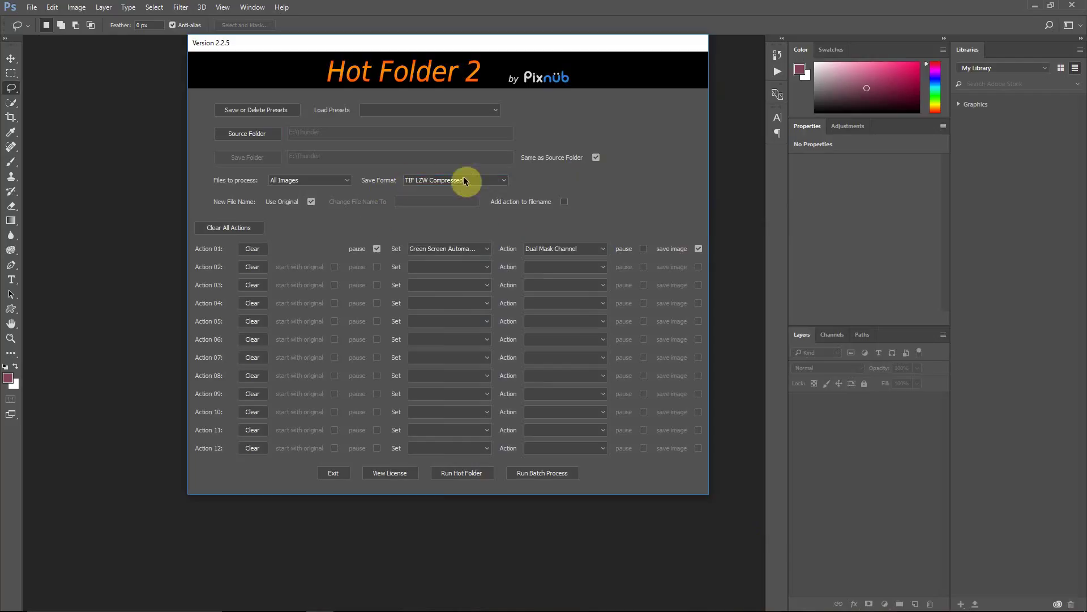
click(311, 202)
click(564, 201)
click(564, 202)
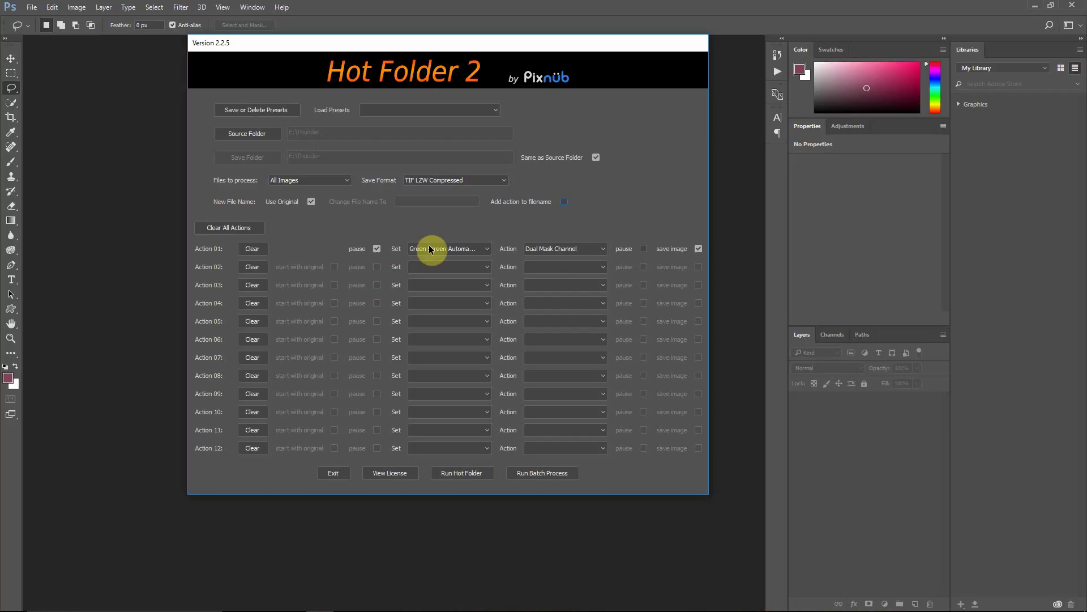
click(486, 249)
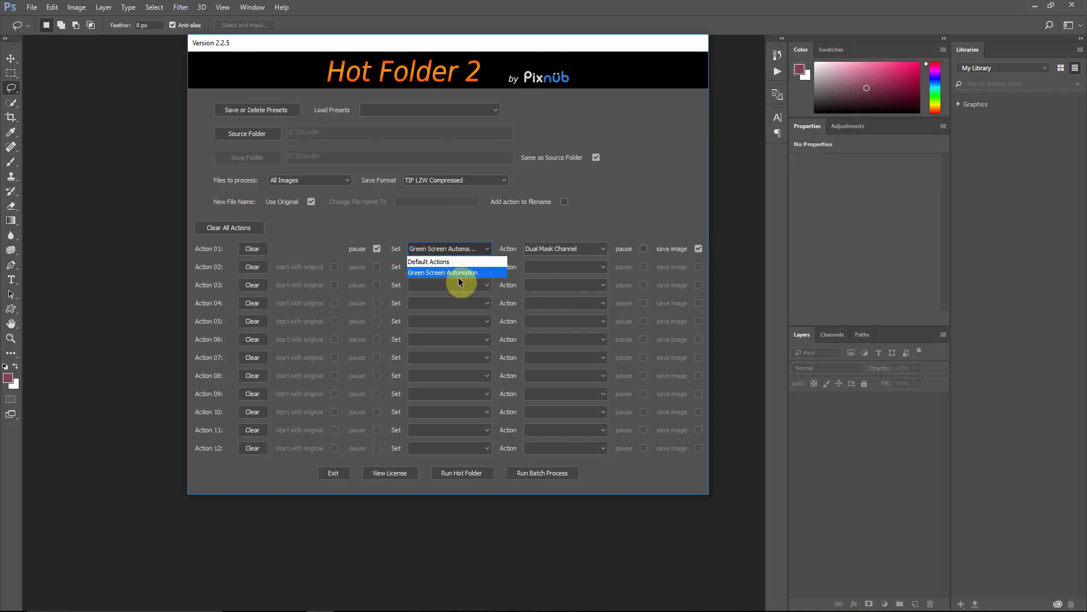
click(458, 273)
click(470, 250)
click(464, 272)
click(423, 250)
click(437, 273)
click(554, 249)
click(550, 272)
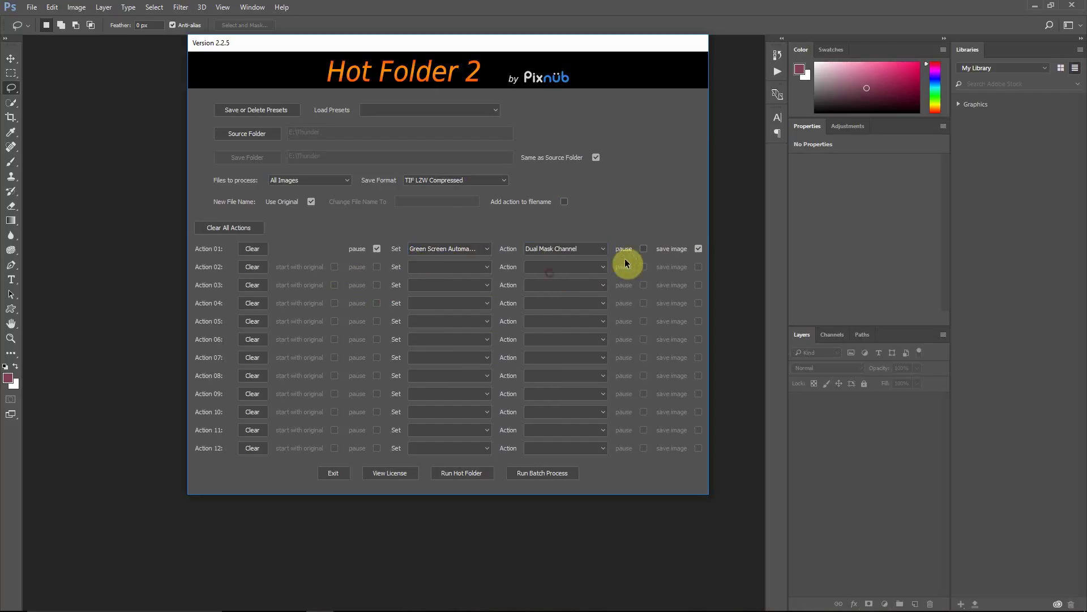
click(698, 250)
click(376, 249)
- Run the Hot Folder 2 batch, lassoing each boy's head and continuing through all three photos
click(535, 473)
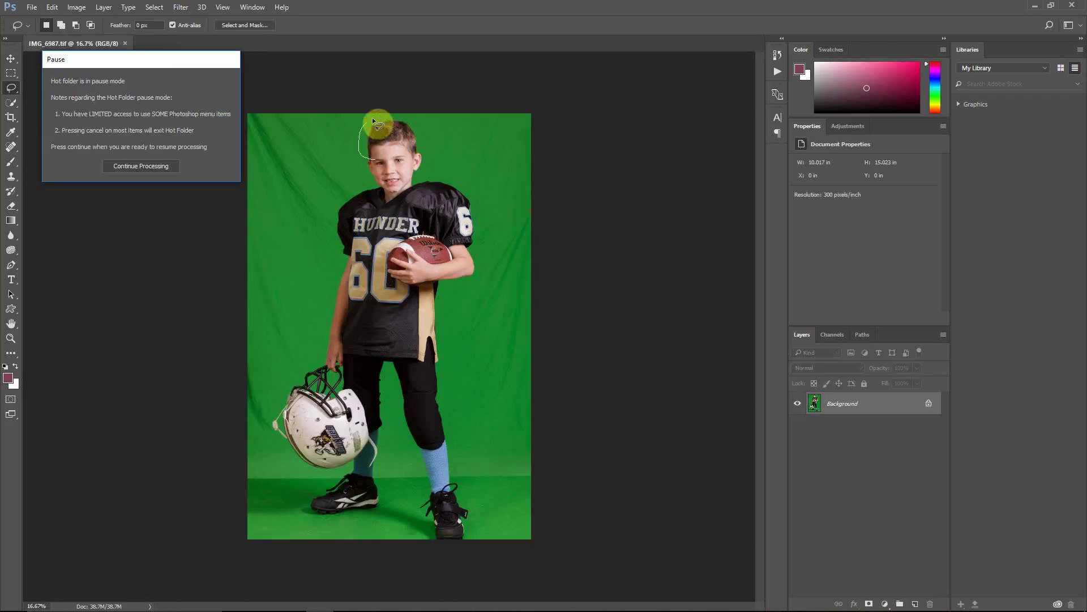
drag(421, 146, 418, 149)
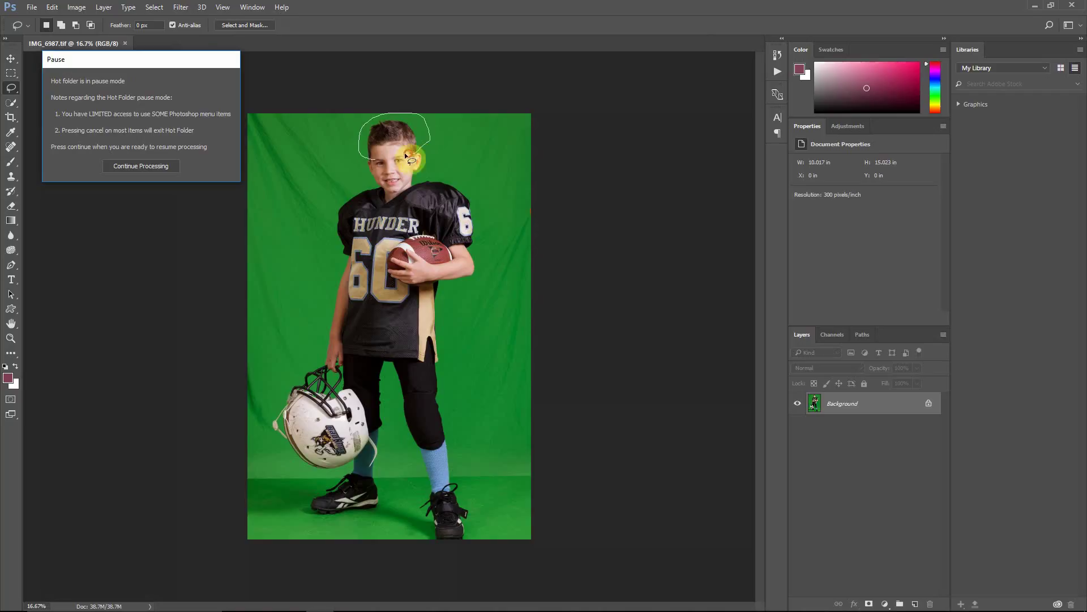
click(159, 166)
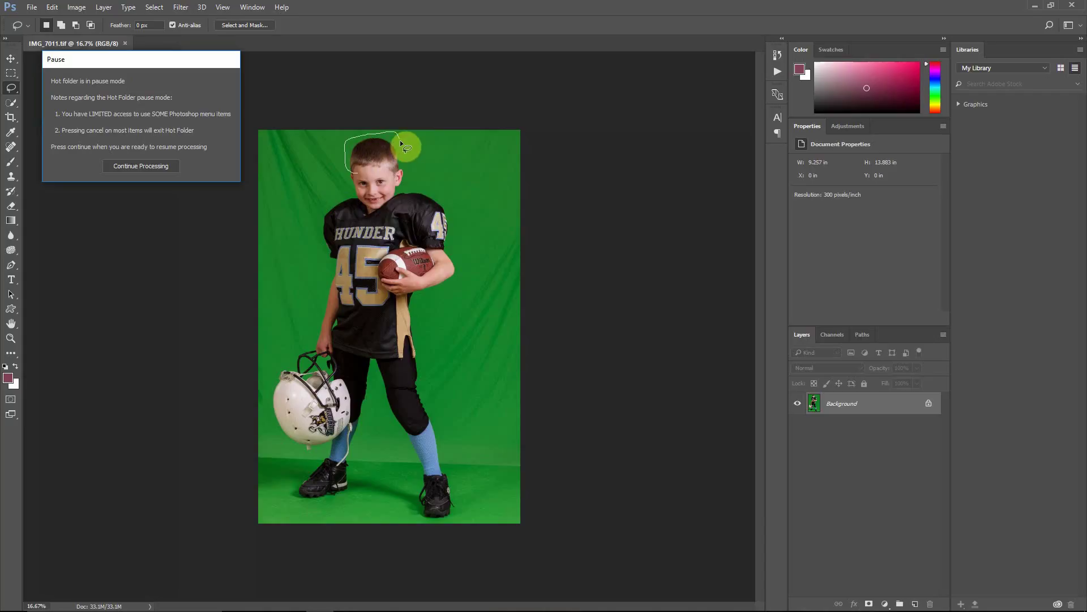
drag(403, 164, 398, 169)
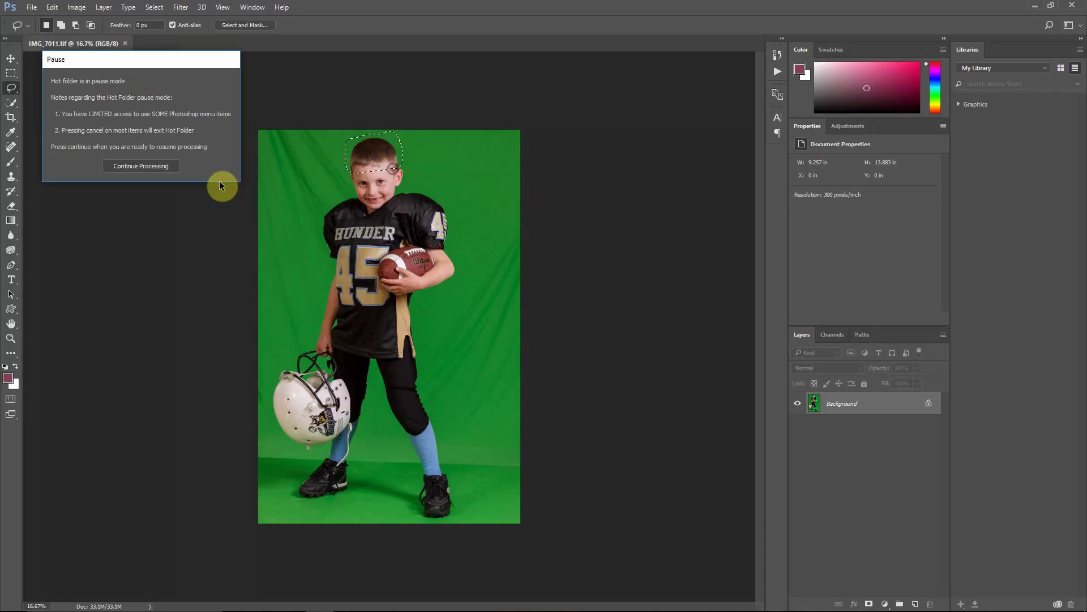
click(141, 166)
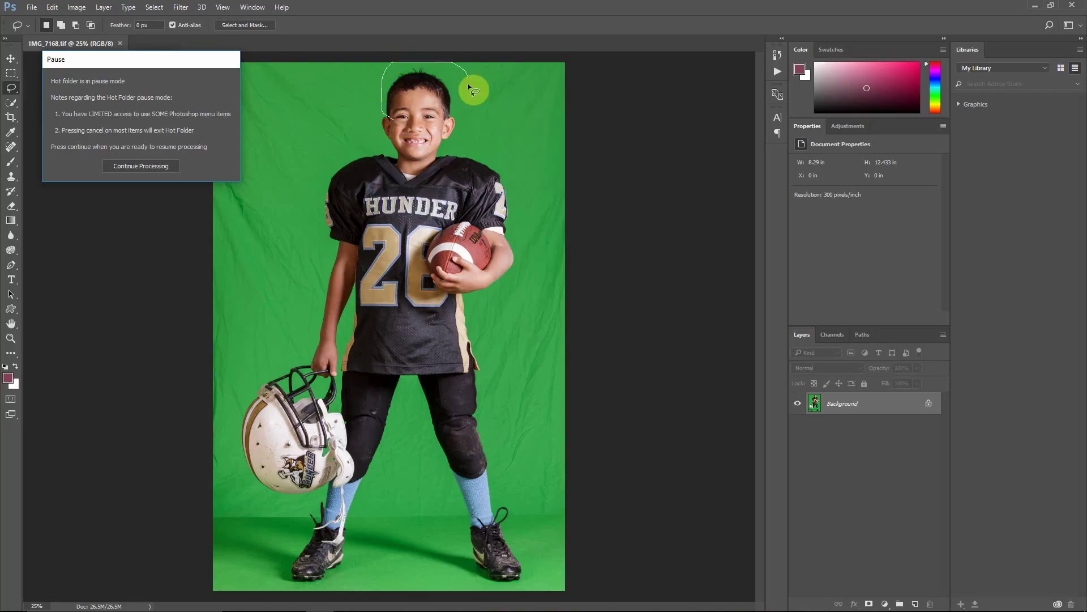
drag(442, 120, 445, 118)
click(127, 168)
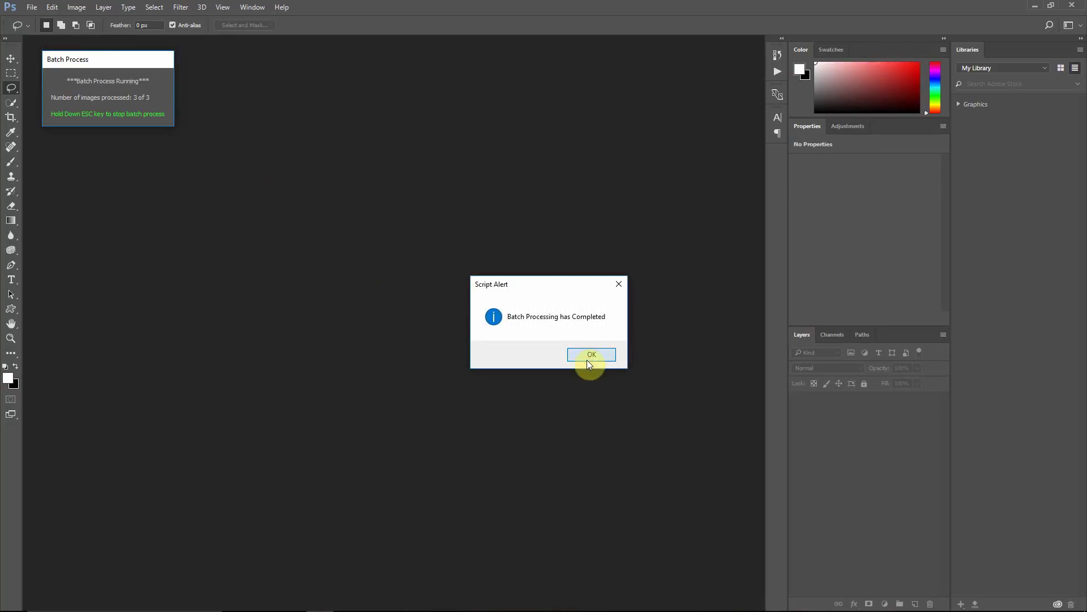
- Click OK on the 'Batch Processing has Completed' alert
click(589, 357)
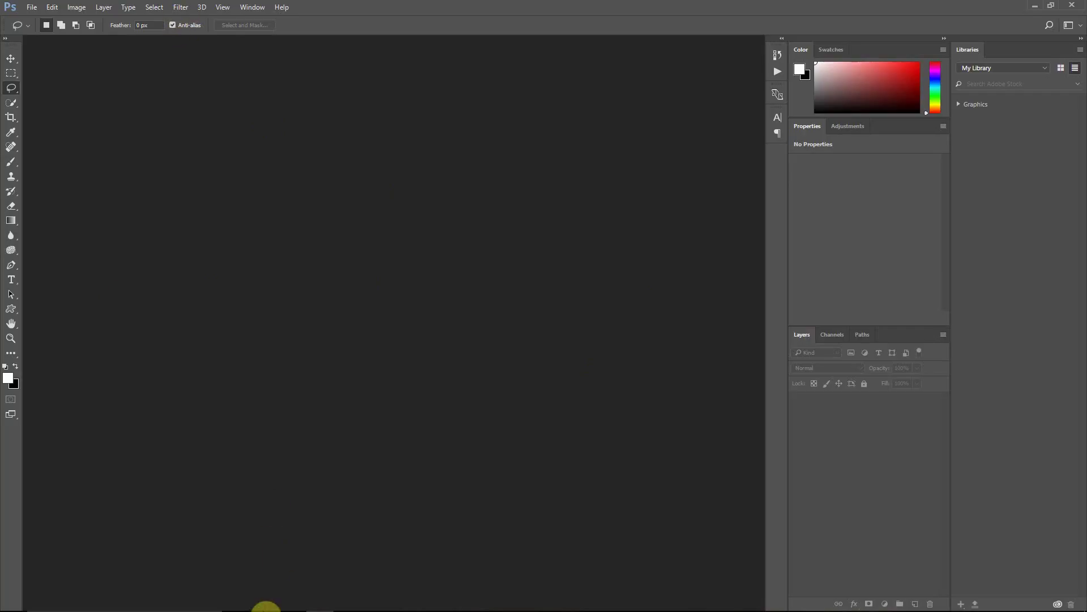
- Rename the Processed by Hot Folder folder in Thunder to 'dual mask'
click(262, 606)
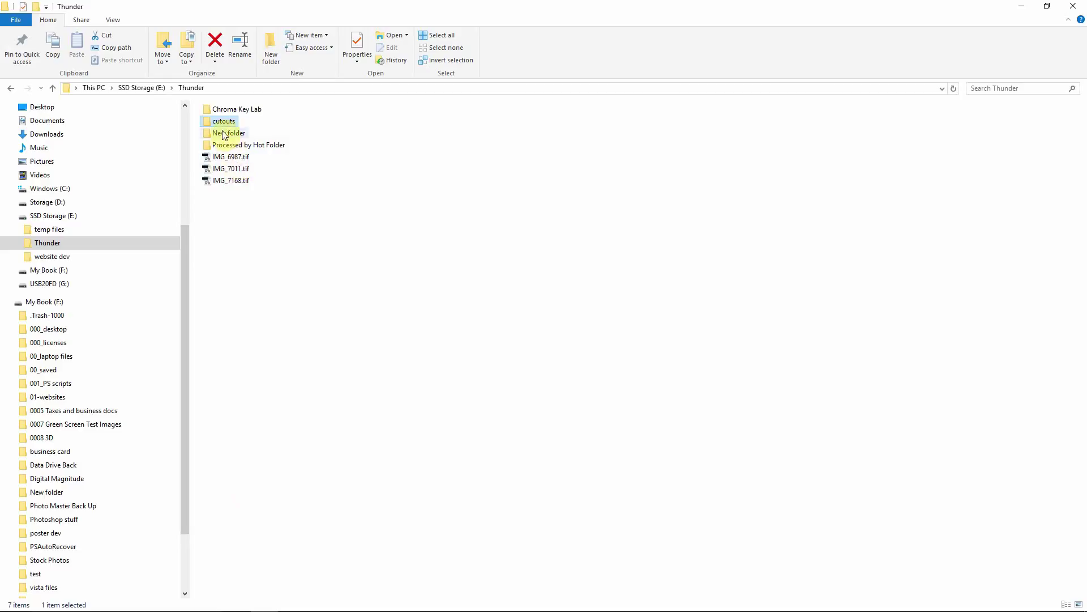
click(243, 146)
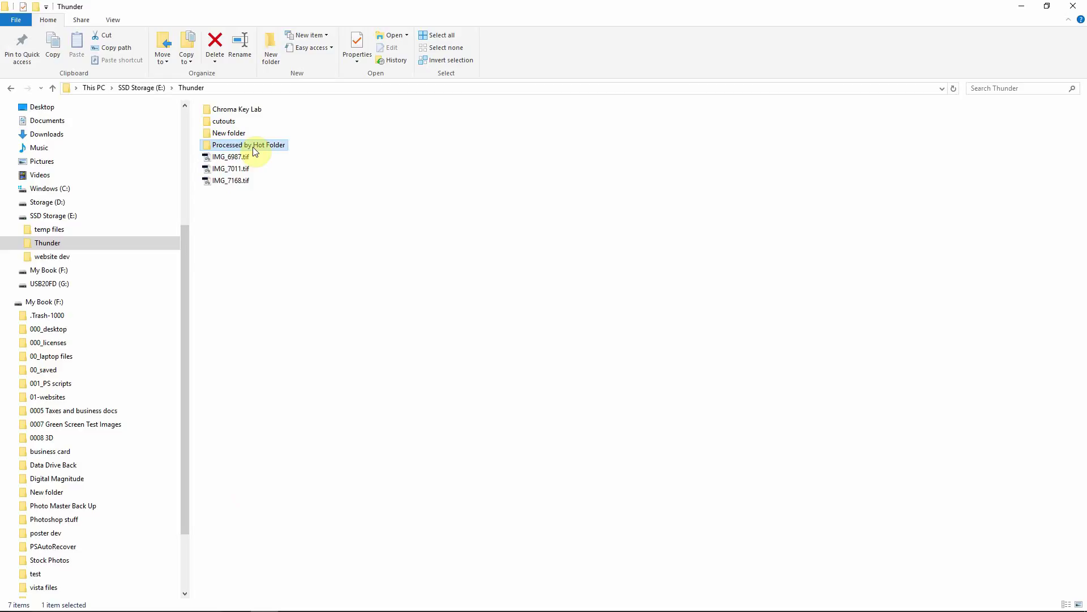
right_click(252, 146)
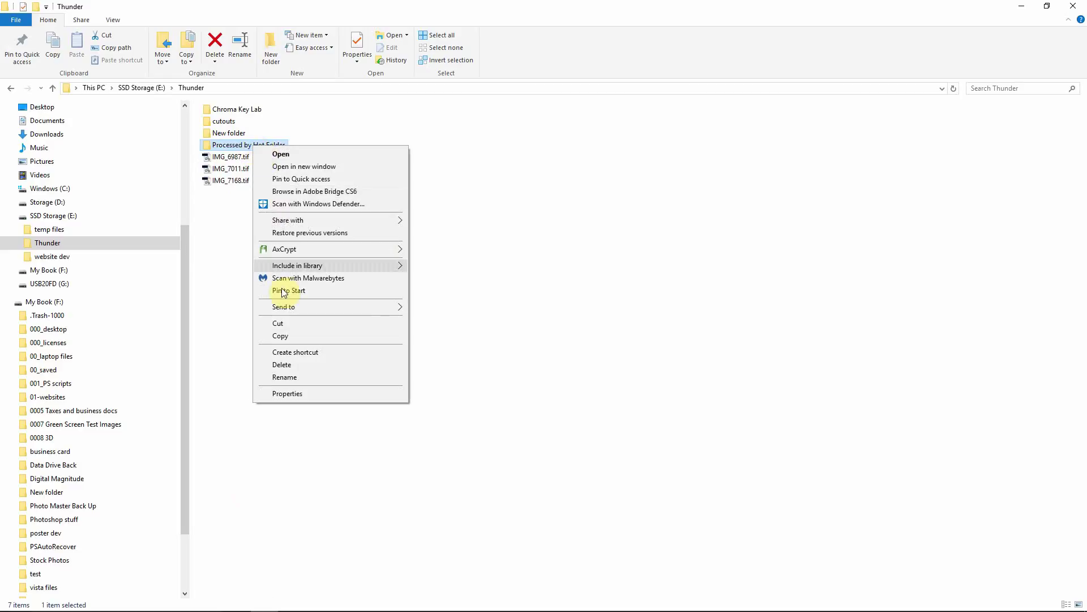
click(301, 376)
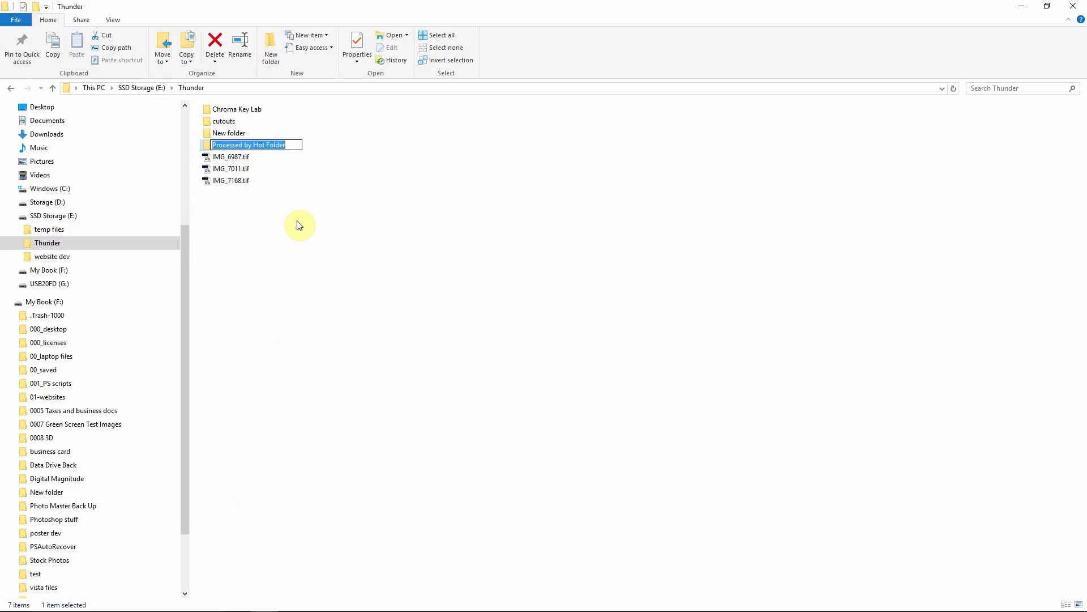
text(dual m)
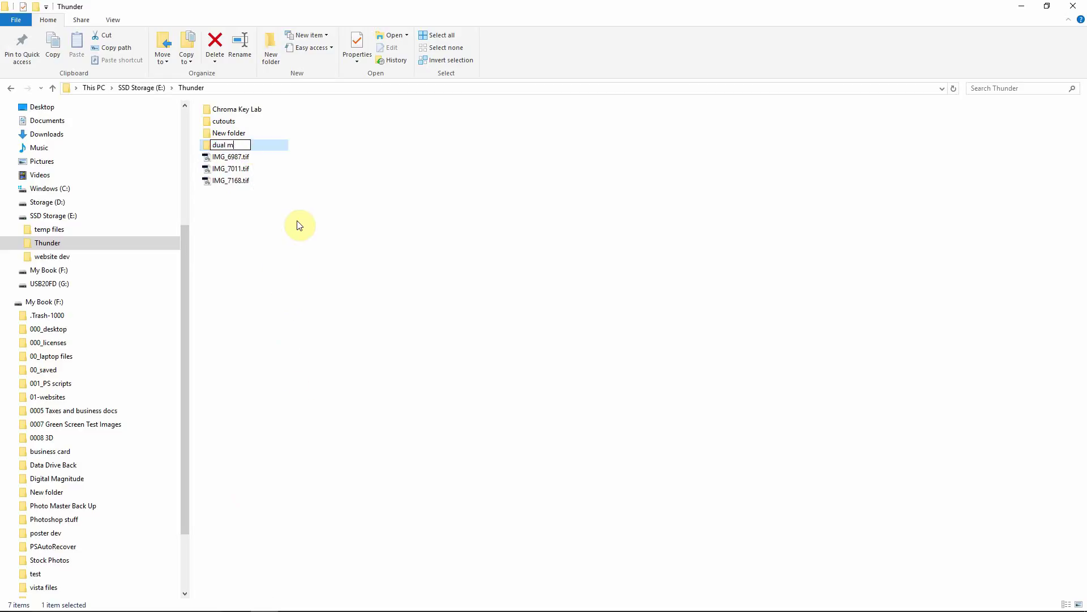
text(ask)
key(Return)
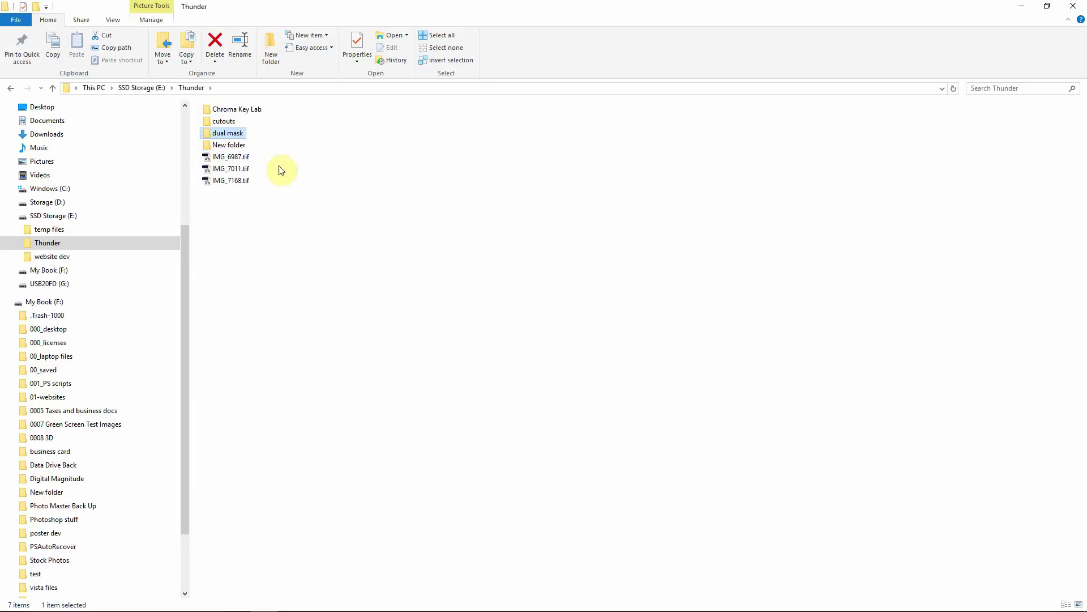
- Open the dual mask folder and check the TIFs IMG_6987, IMG_7011 and IMG_7168
double_click(236, 135)
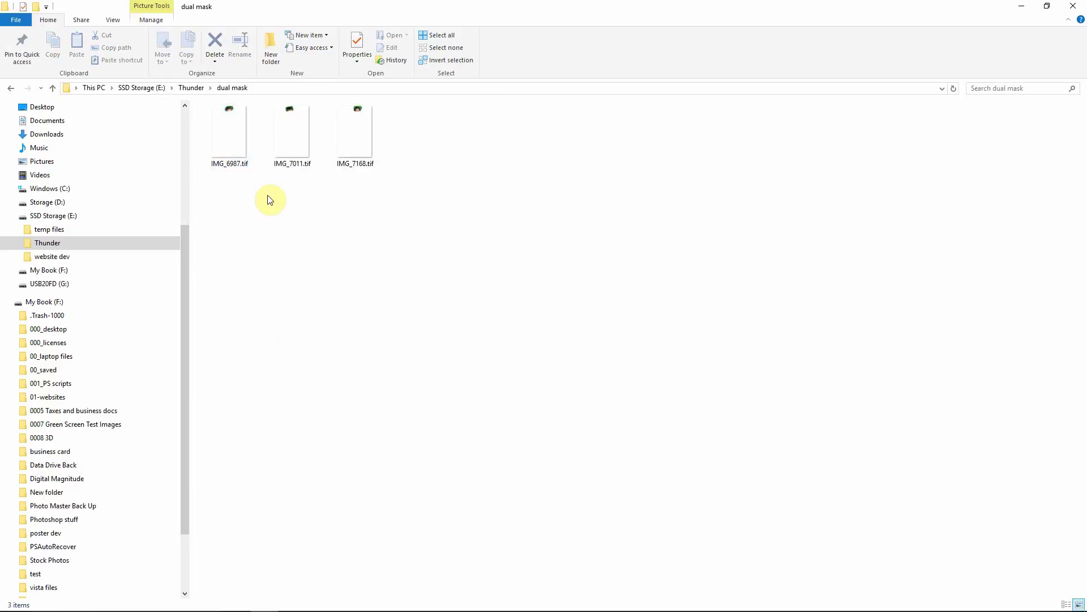
mouse_move(353, 110)
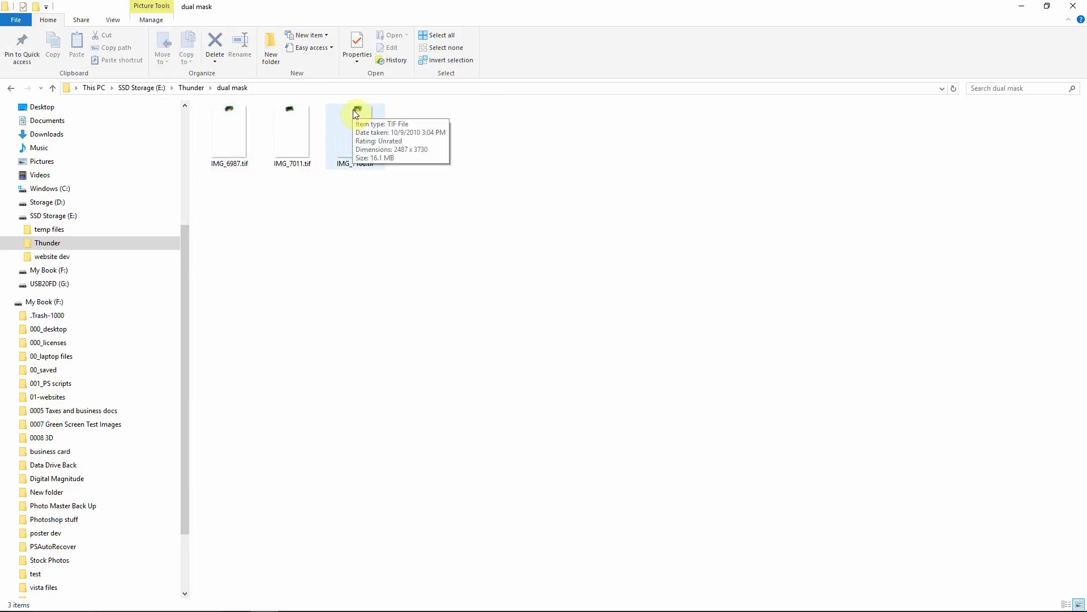
click(369, 134)
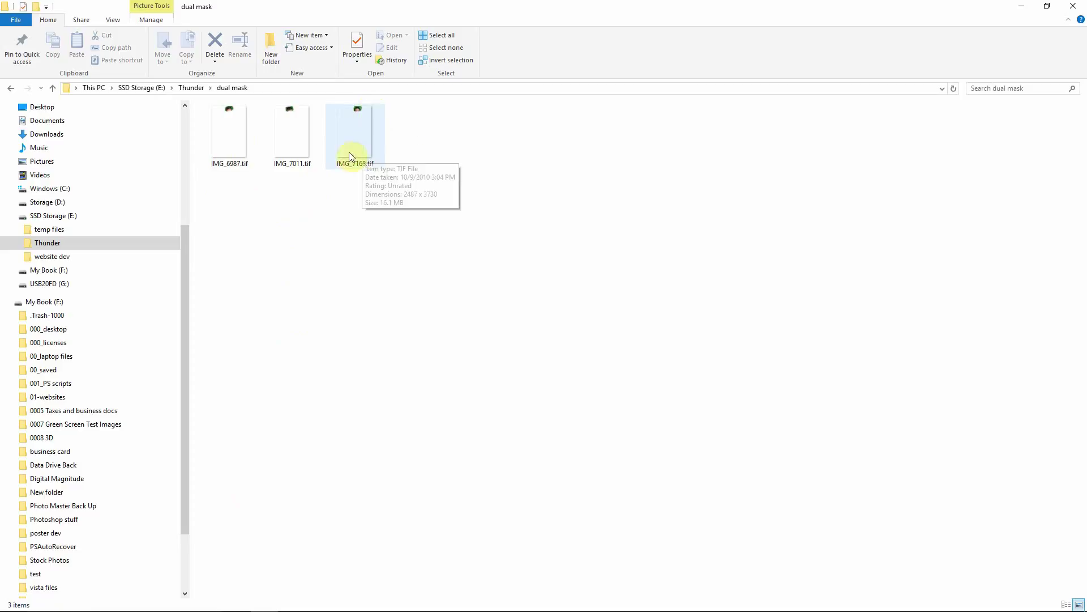
click(295, 108)
click(235, 110)
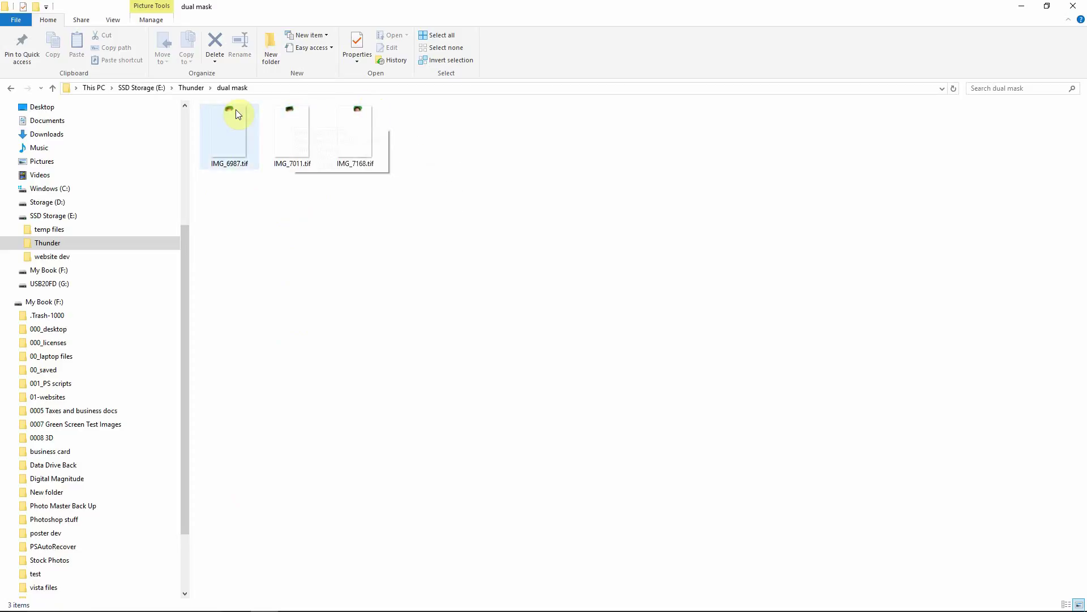
click(286, 114)
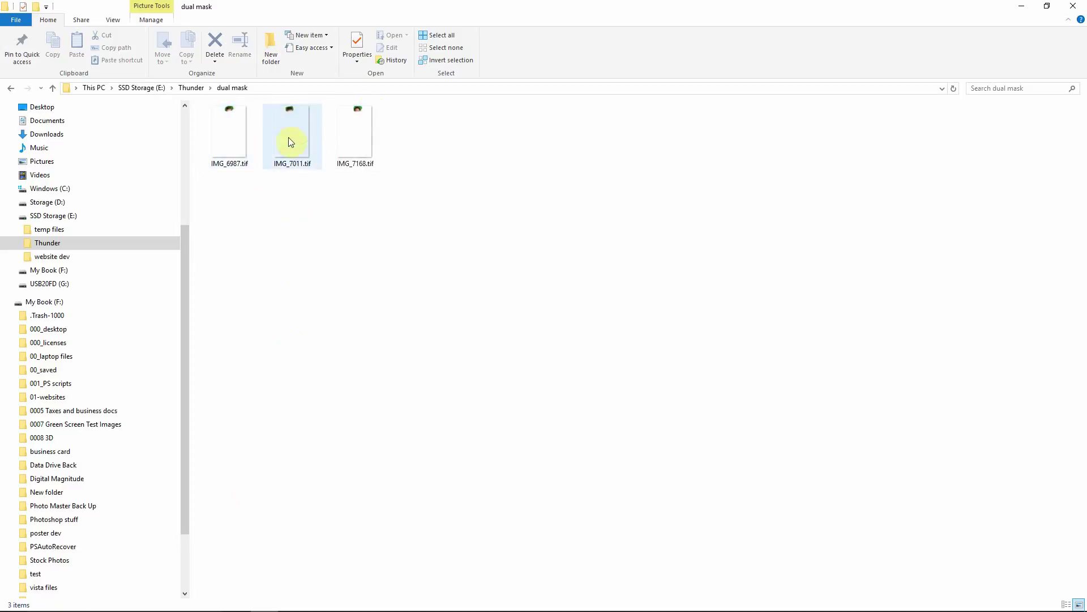
click(335, 192)
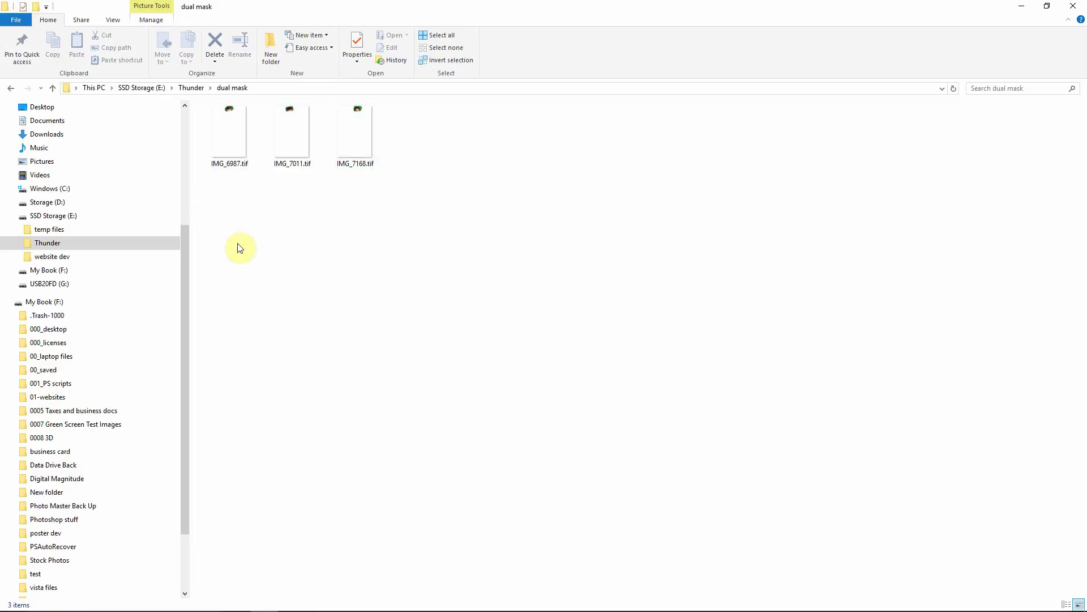
- Start Chroma Key Lab's face-recognition extract-and-composite workflow with Dual Mask mode and the dark bg 2 preset
click(1022, 6)
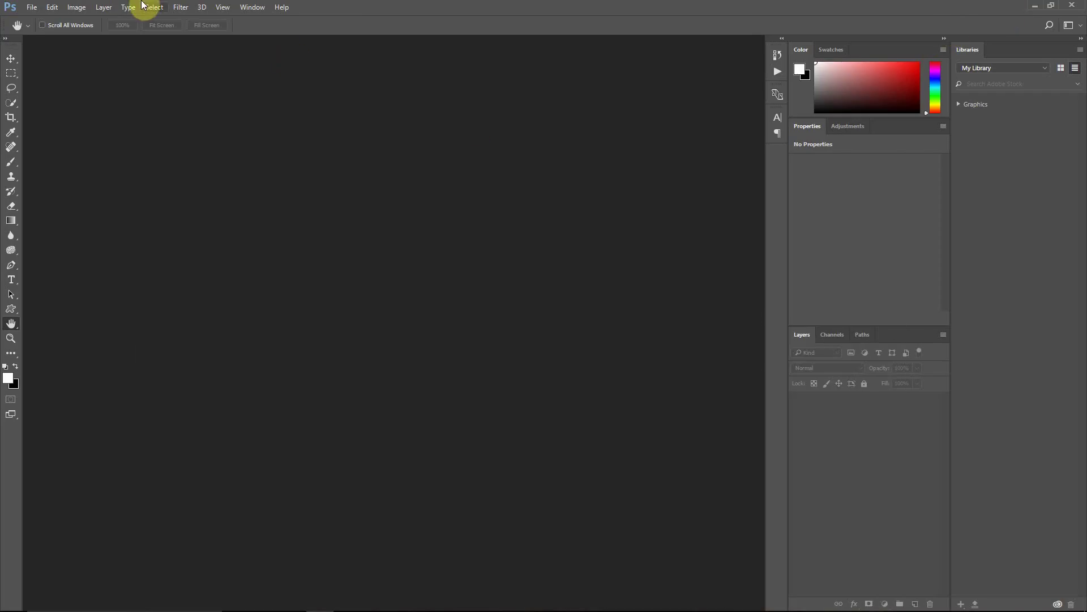
click(176, 8)
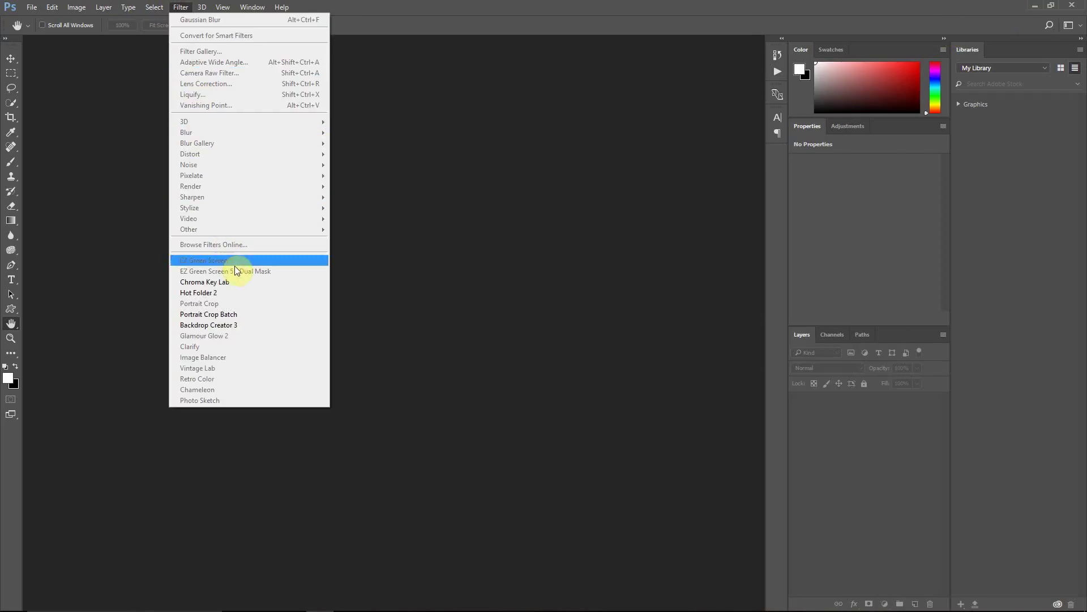
click(235, 280)
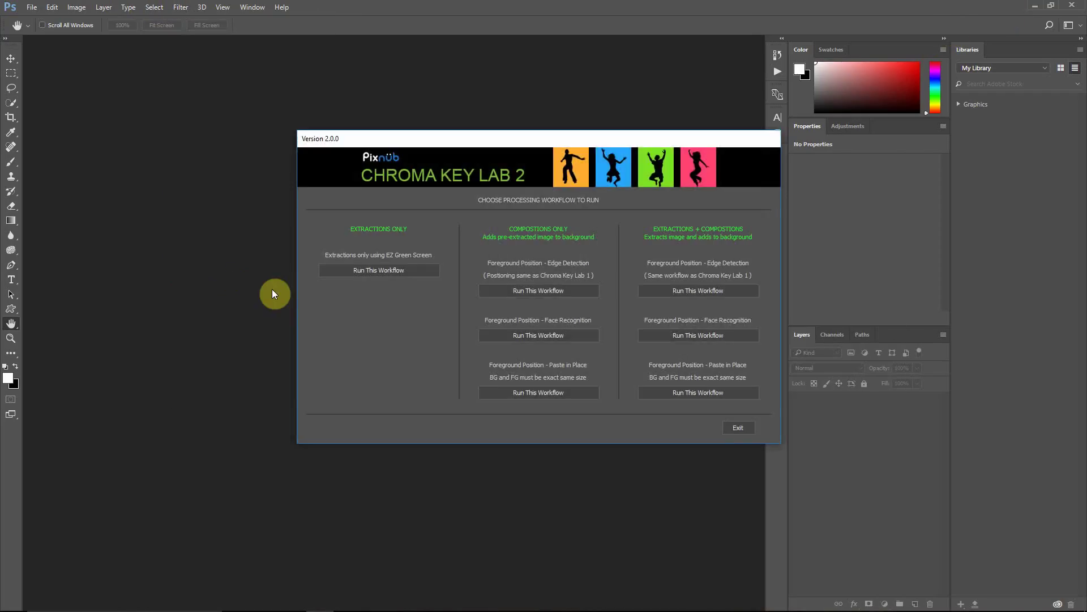
click(709, 337)
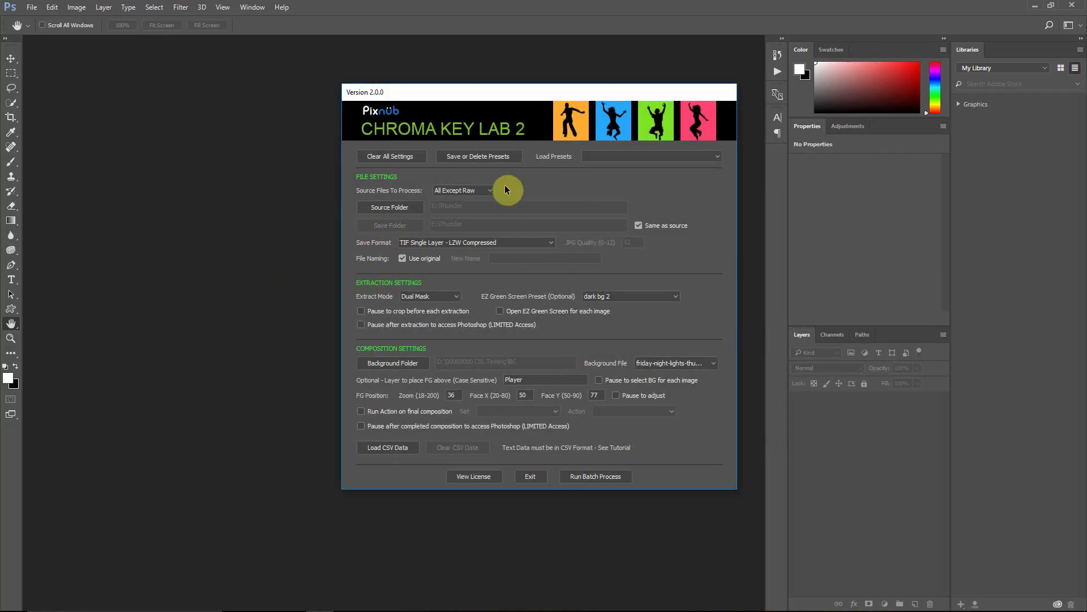
click(425, 296)
click(419, 316)
click(639, 296)
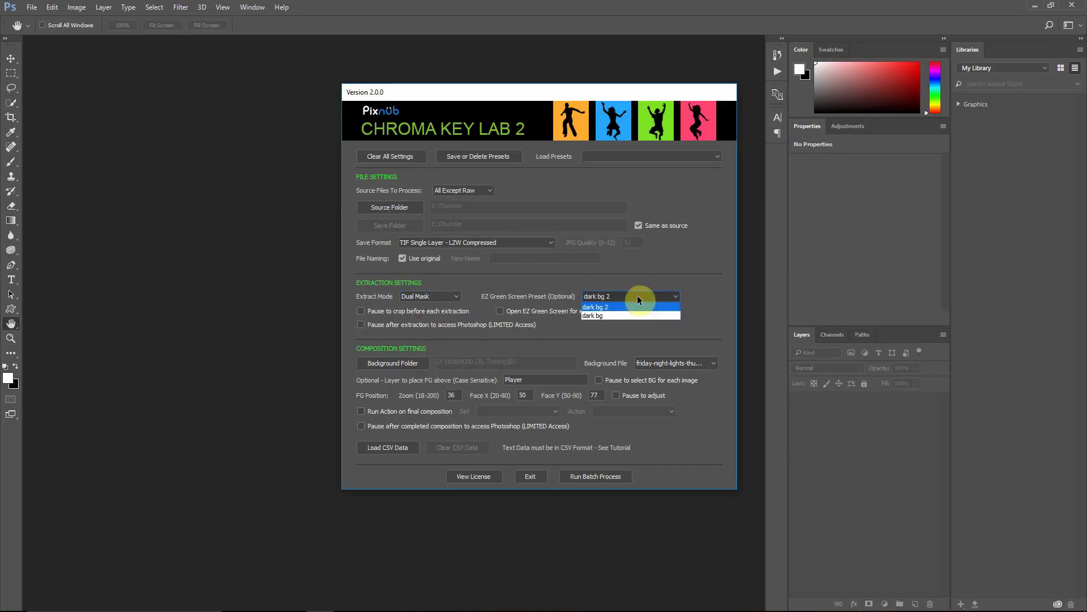
click(613, 307)
- Load thunder text.csv from the Desktop and set the source folder to E:\Thunder\dual mask
click(406, 447)
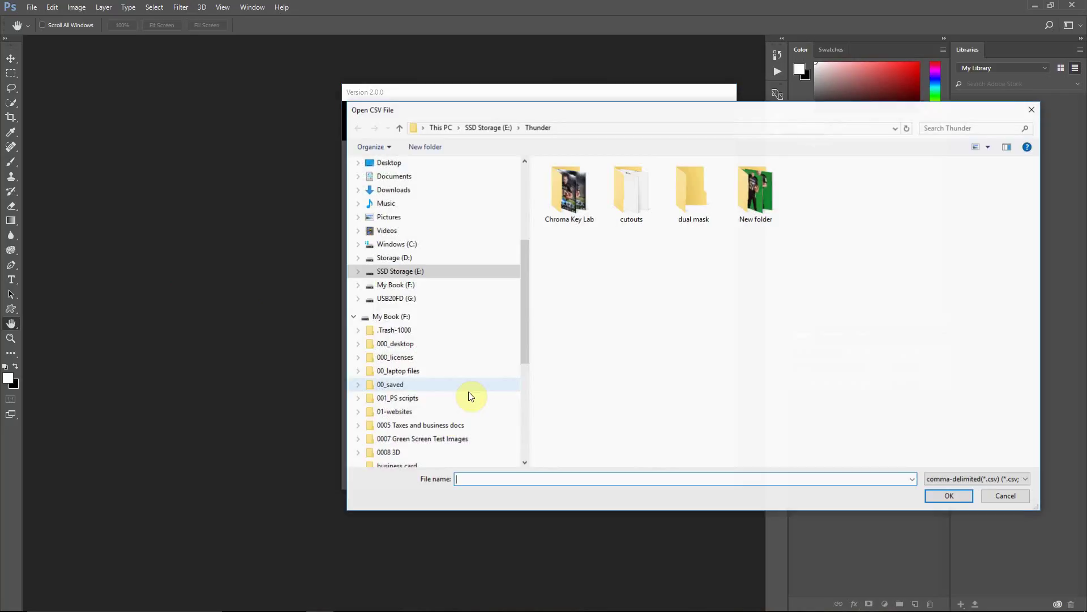
click(380, 163)
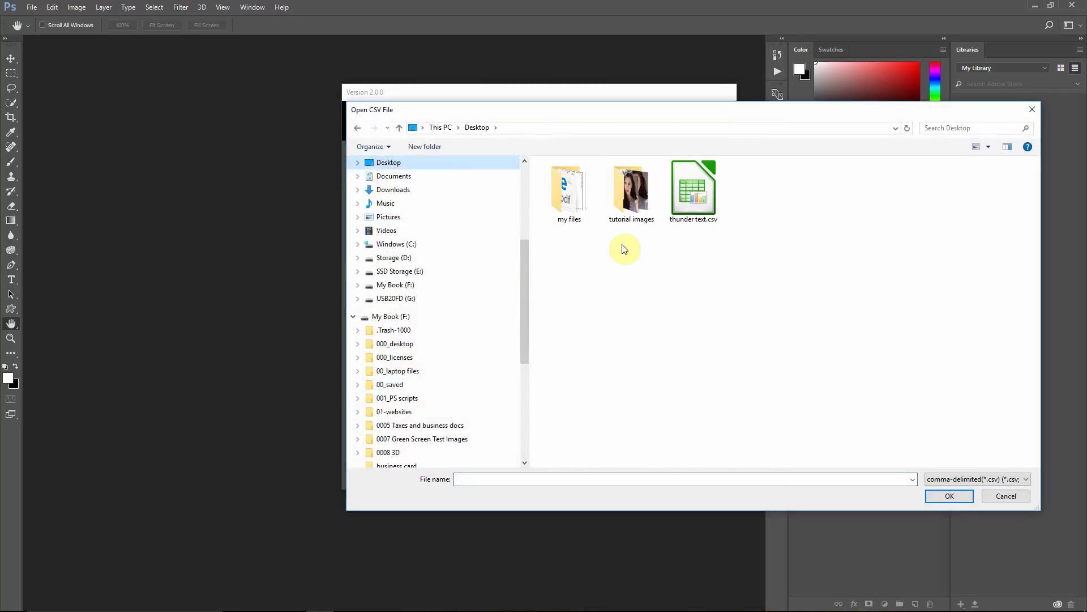
double_click(684, 218)
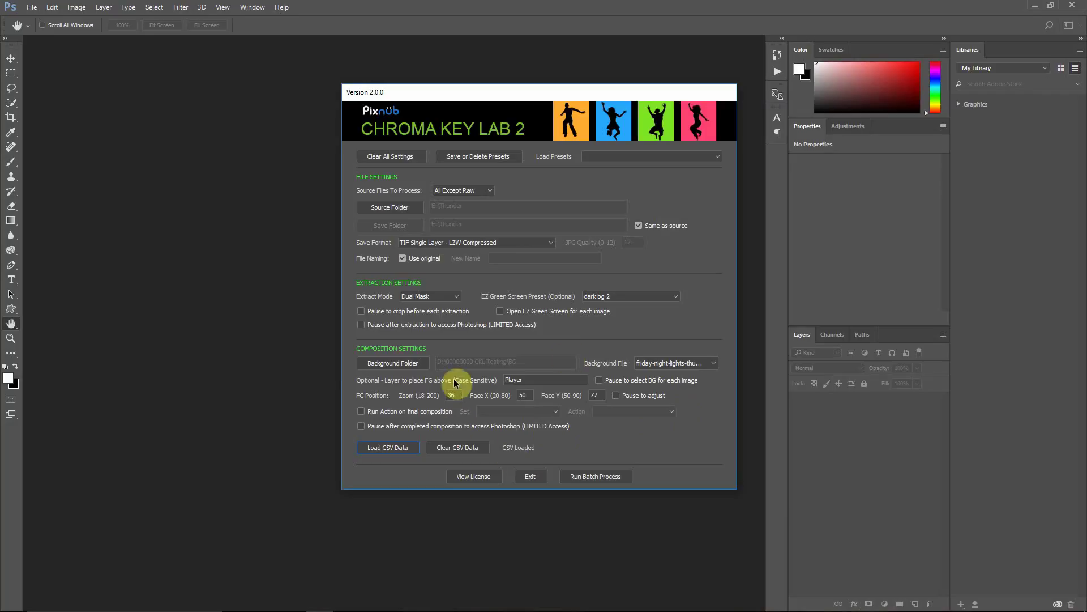
click(420, 209)
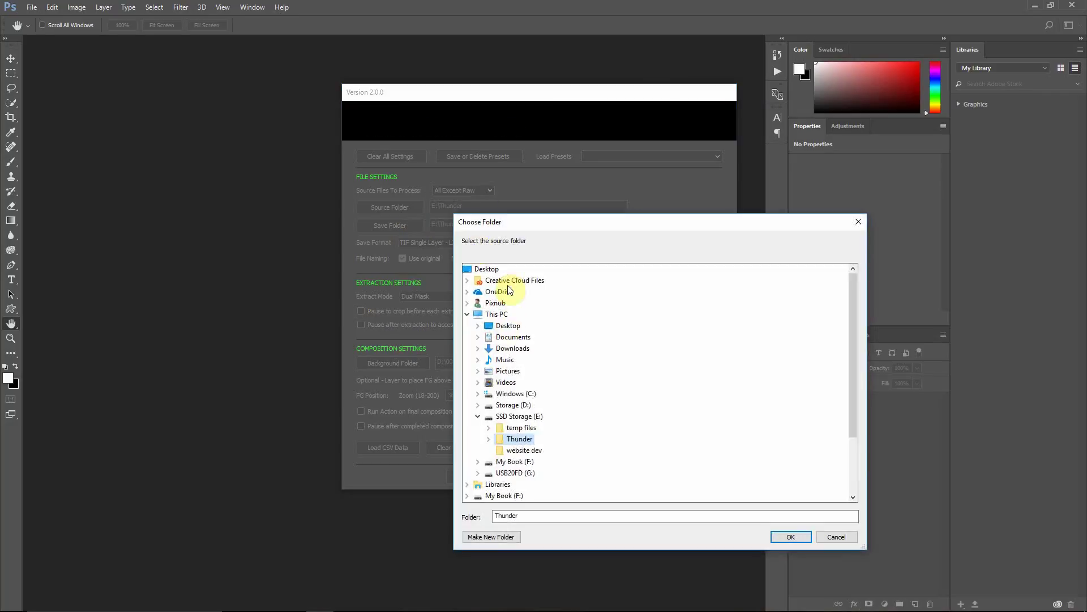
click(488, 440)
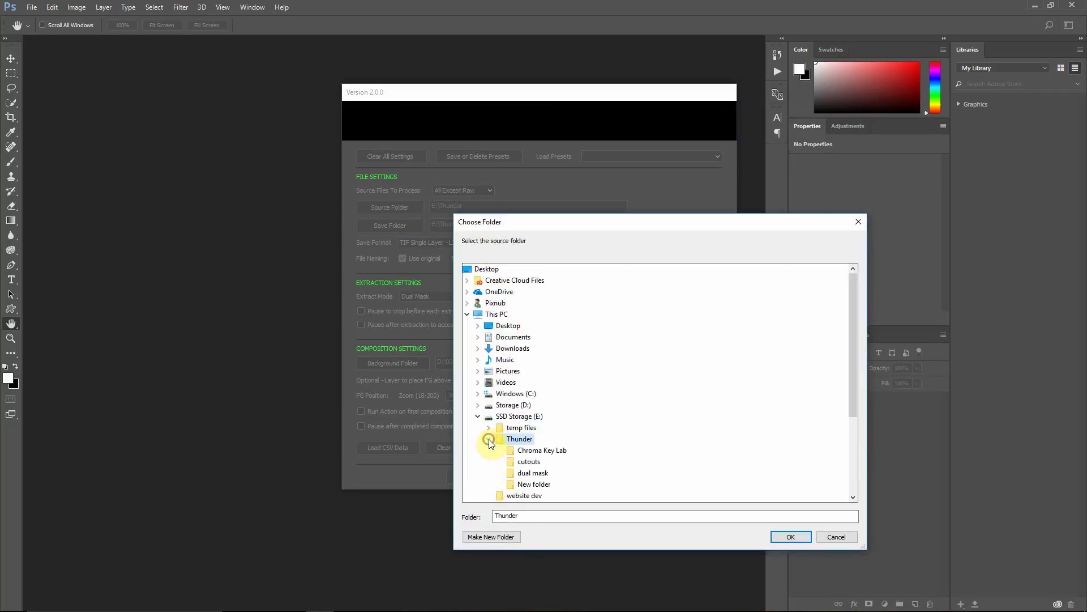
click(534, 473)
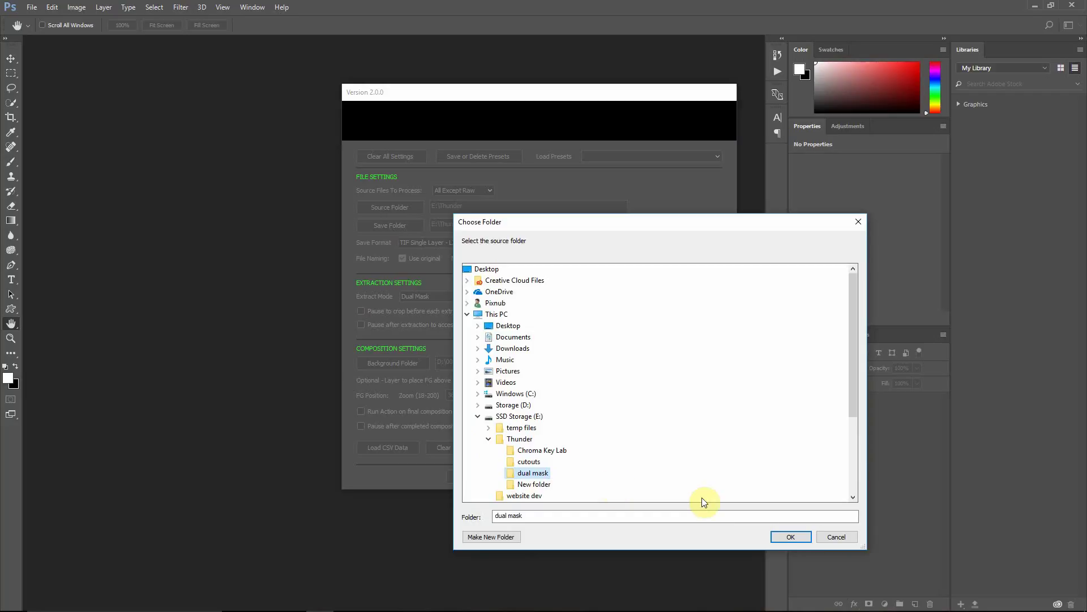
click(800, 537)
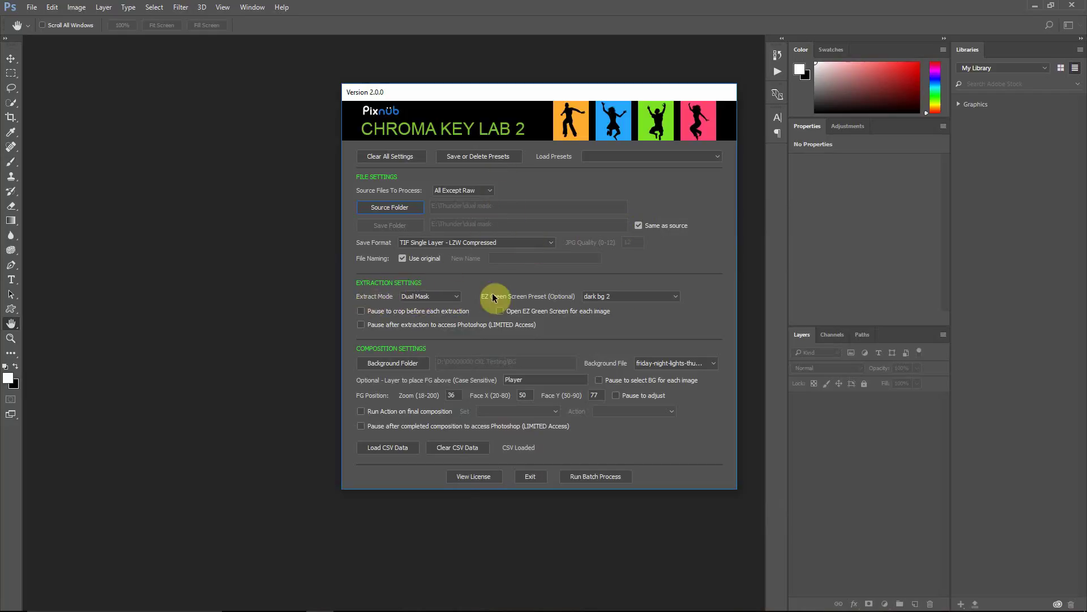
- Run the Chroma Key Lab batch to extract and composite the three player photos
click(593, 480)
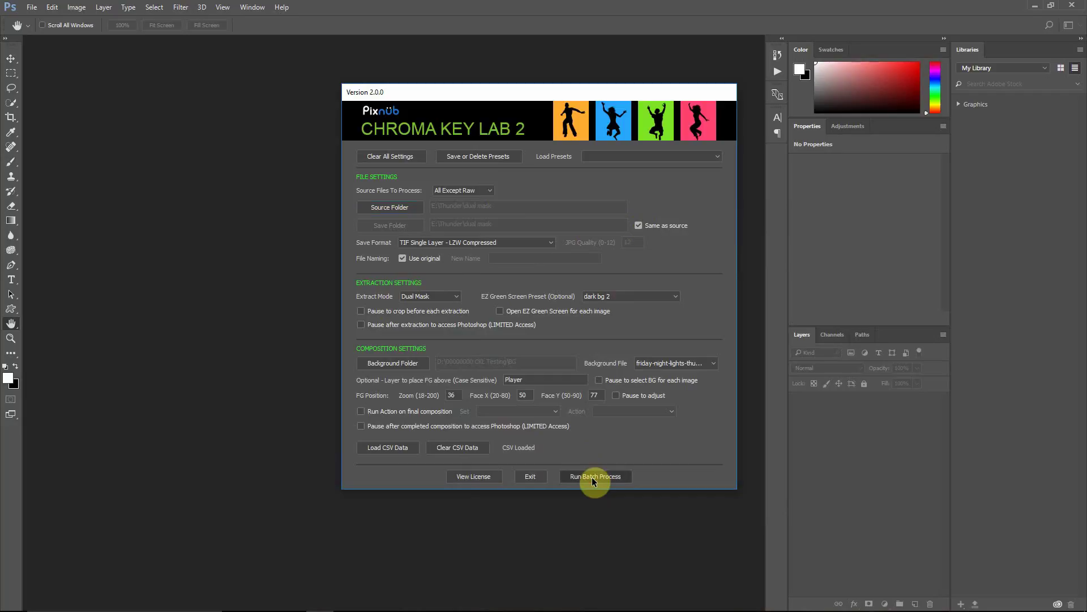
click(596, 477)
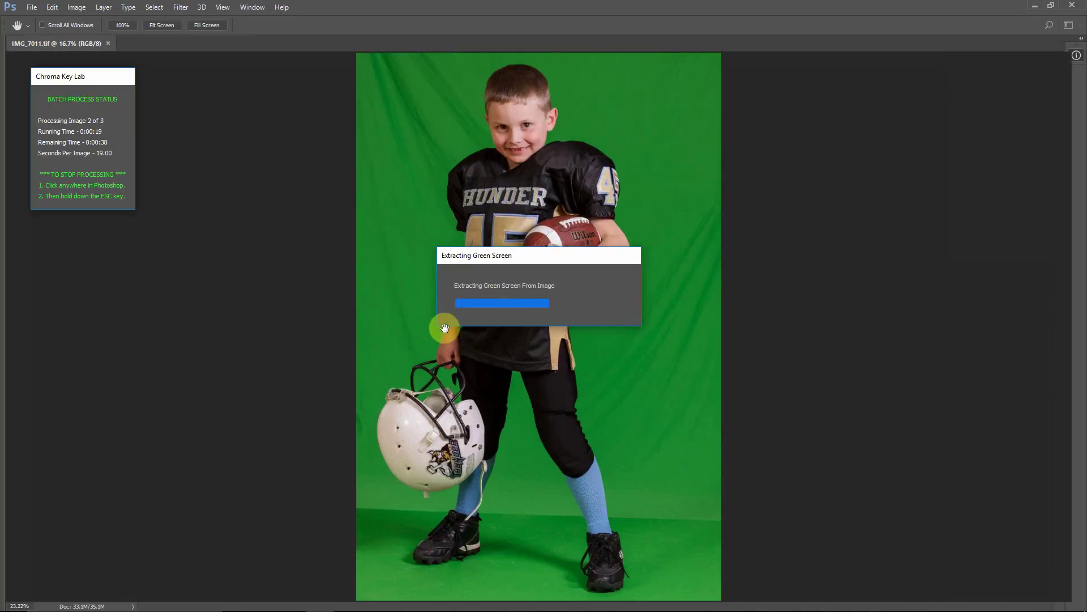
- In Explorer, open the TIF from the Chroma Key Lab output folder with Windows Photo Viewer
key(alt+Tab)
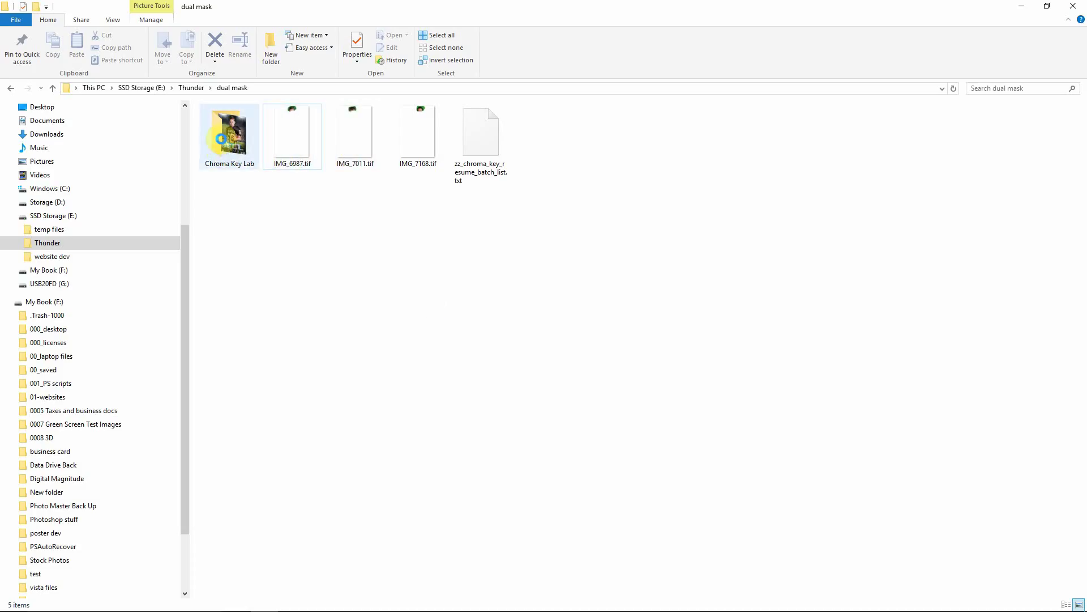
click(232, 143)
double_click(229, 140)
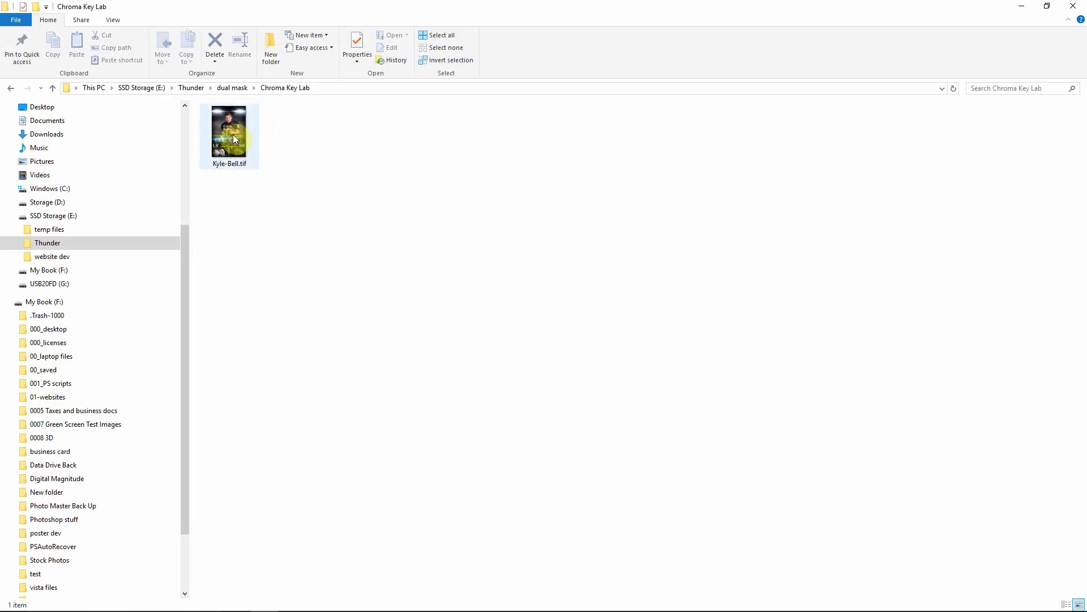
right_click(233, 135)
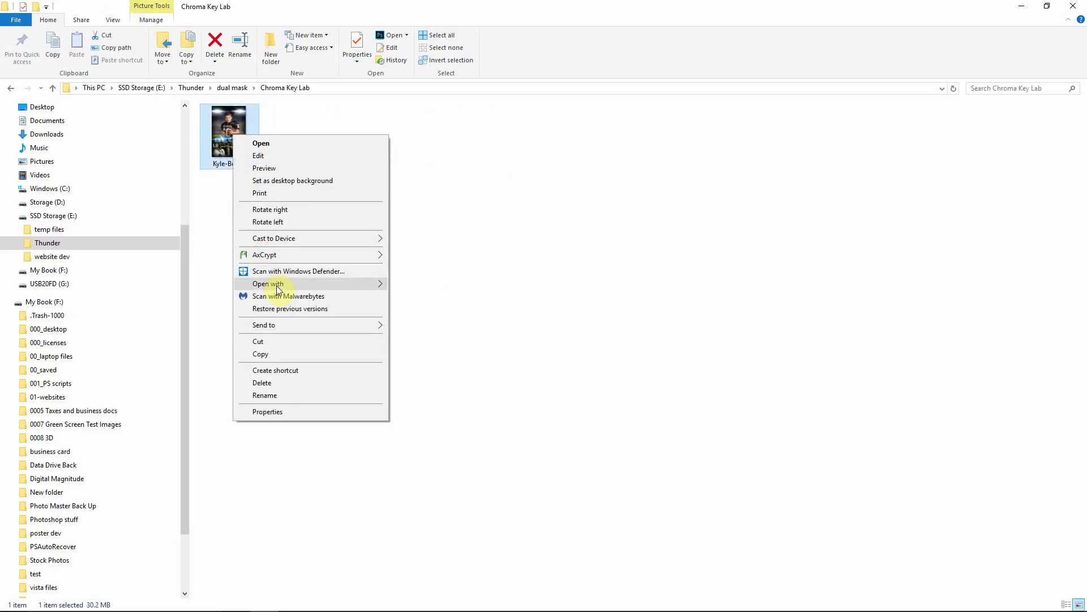
mouse_move(277, 289)
click(449, 310)
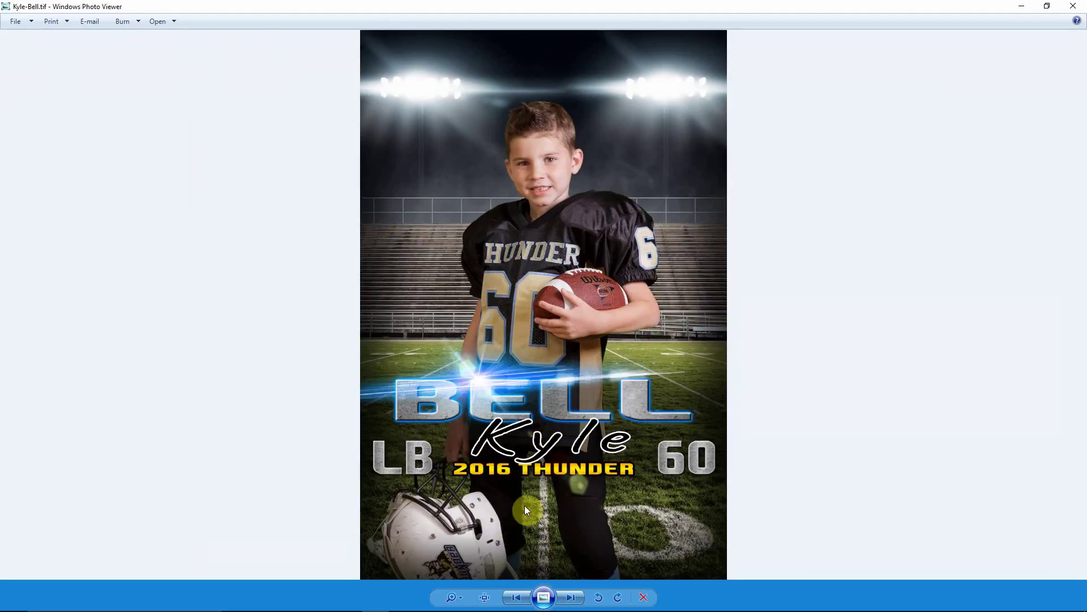
- View the next composited player poster, then close Windows Photo Viewer
click(572, 597)
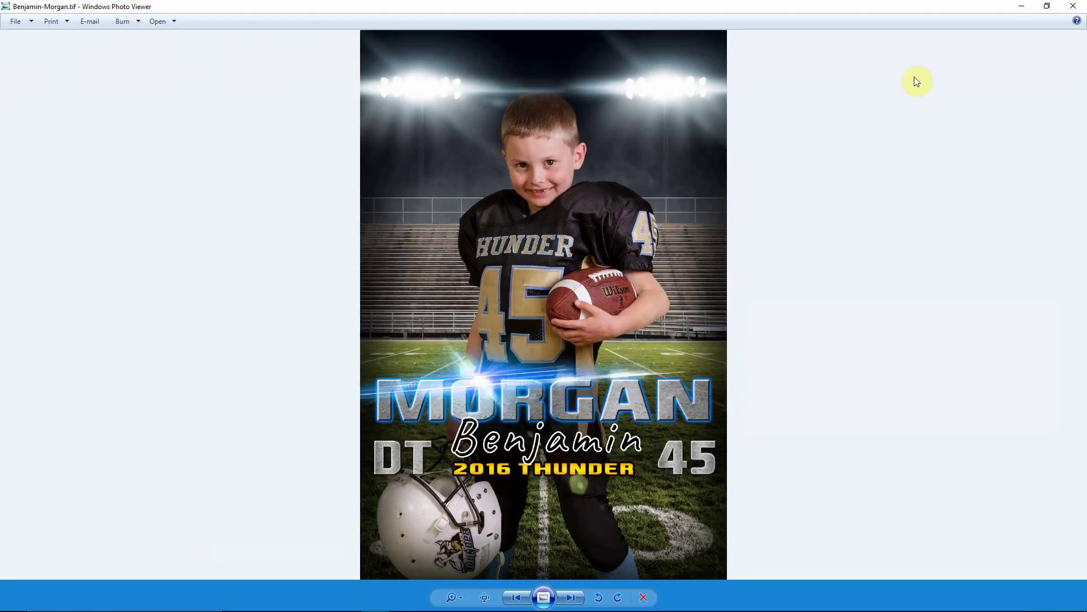
click(1074, 6)
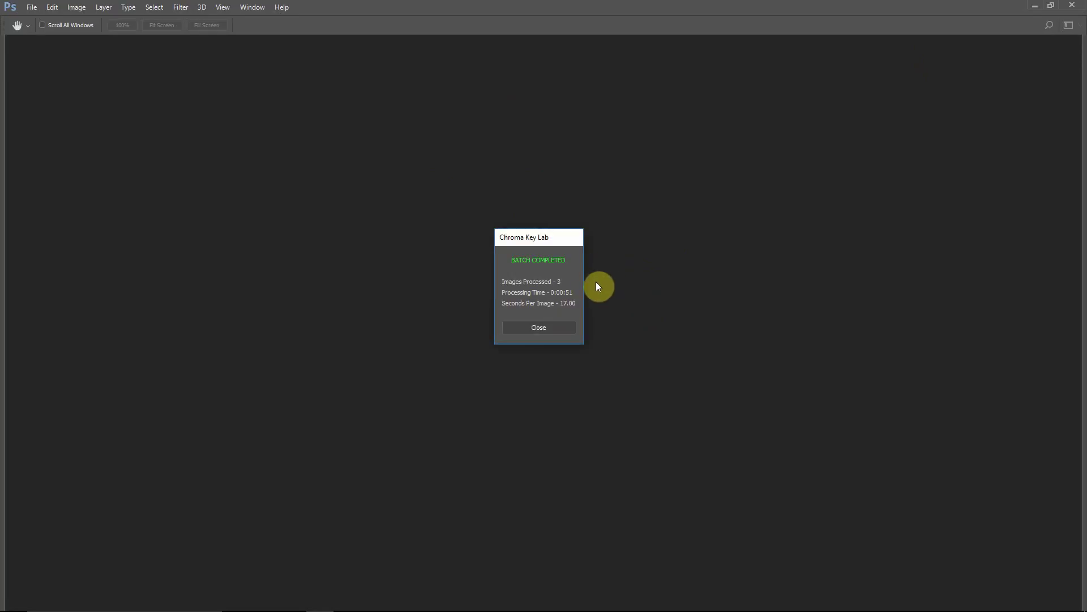
- Close the Chroma Key Lab Batch Completed report for the 3 processed images
click(565, 329)
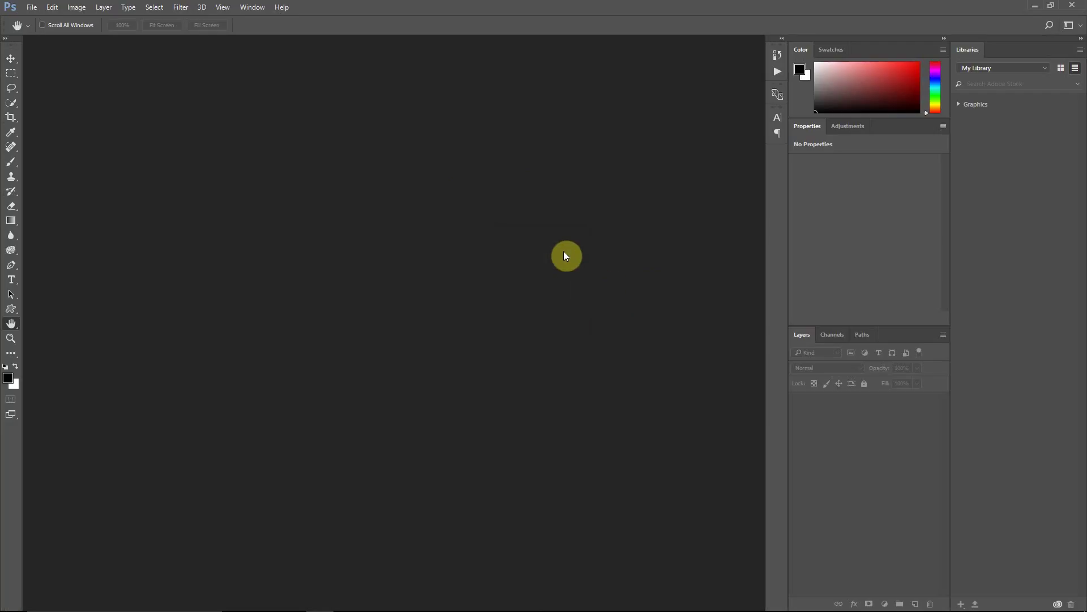